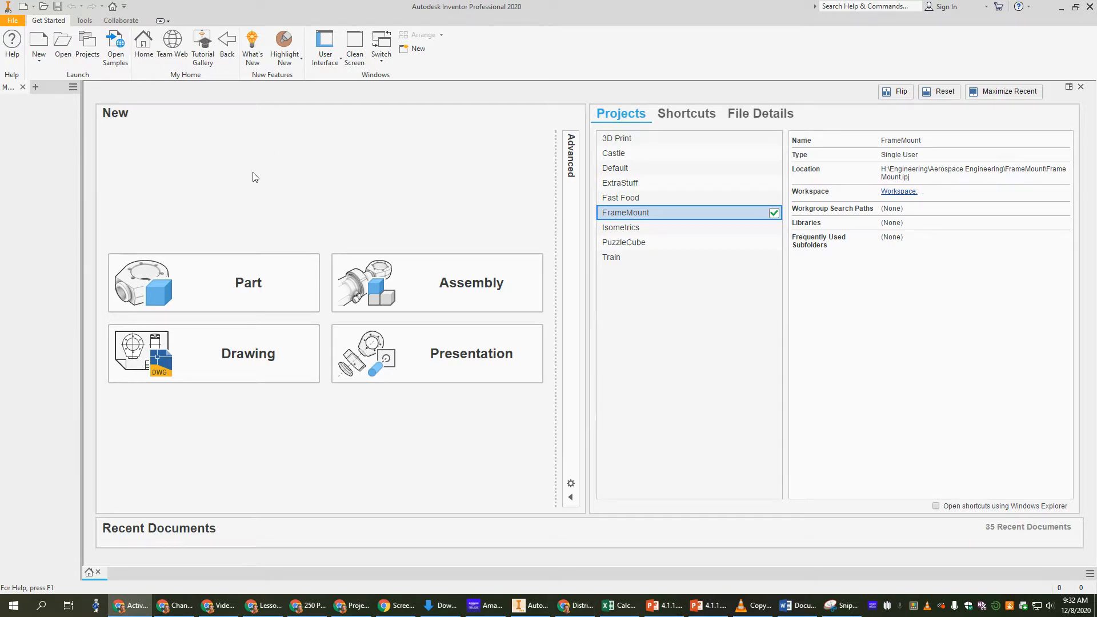
Start a new single-user project and name it Frame Mount.
left_click(91, 46)
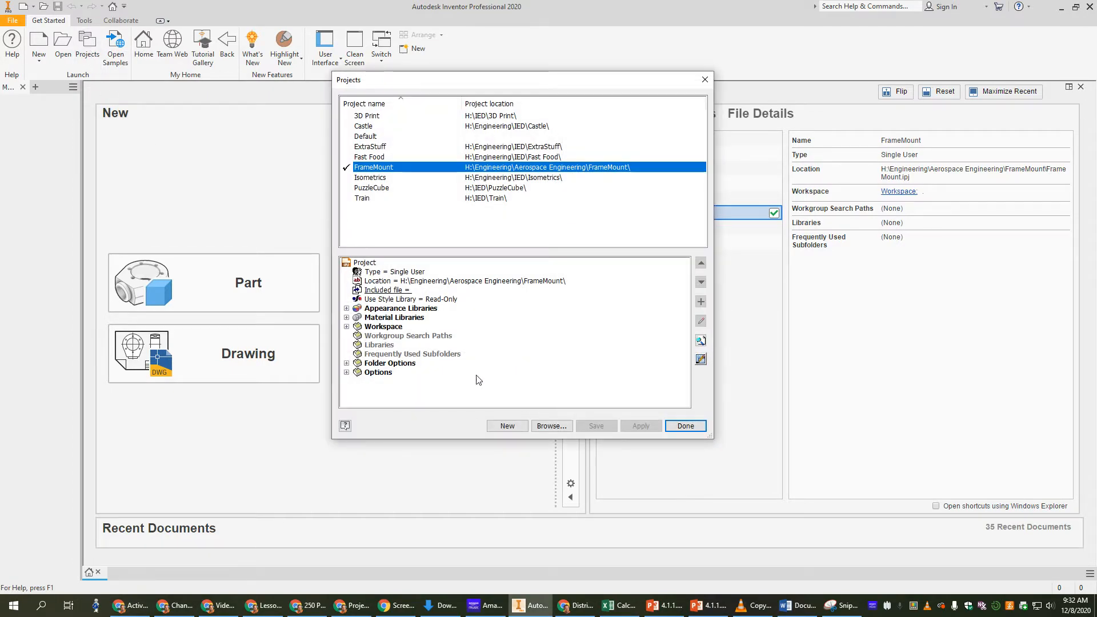
left_click(506, 425)
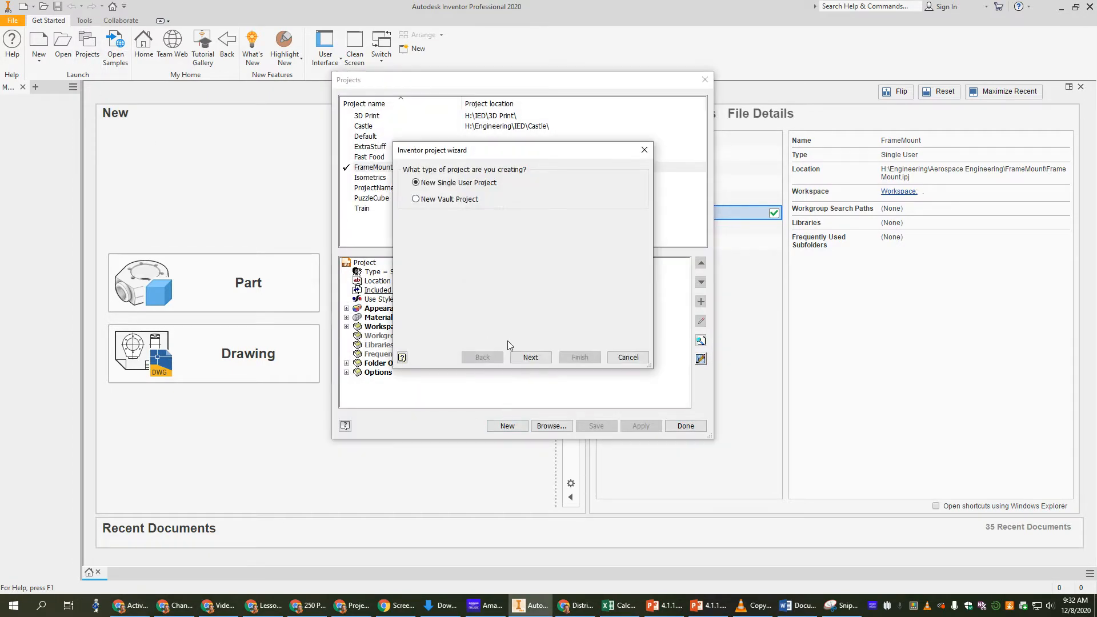
left_click(529, 357)
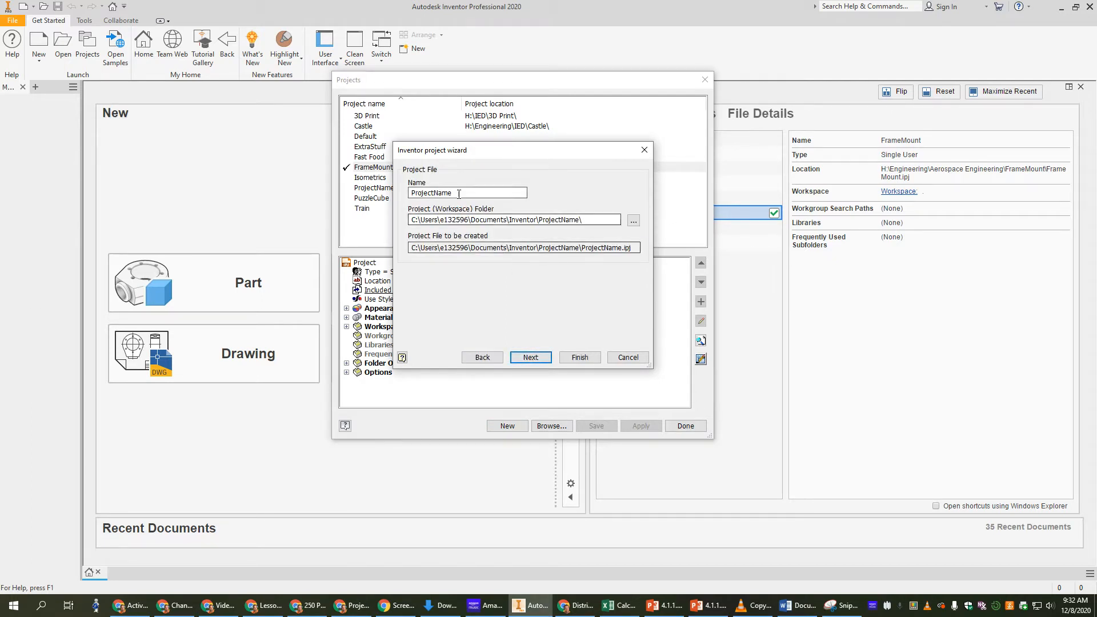
double_click(458, 194)
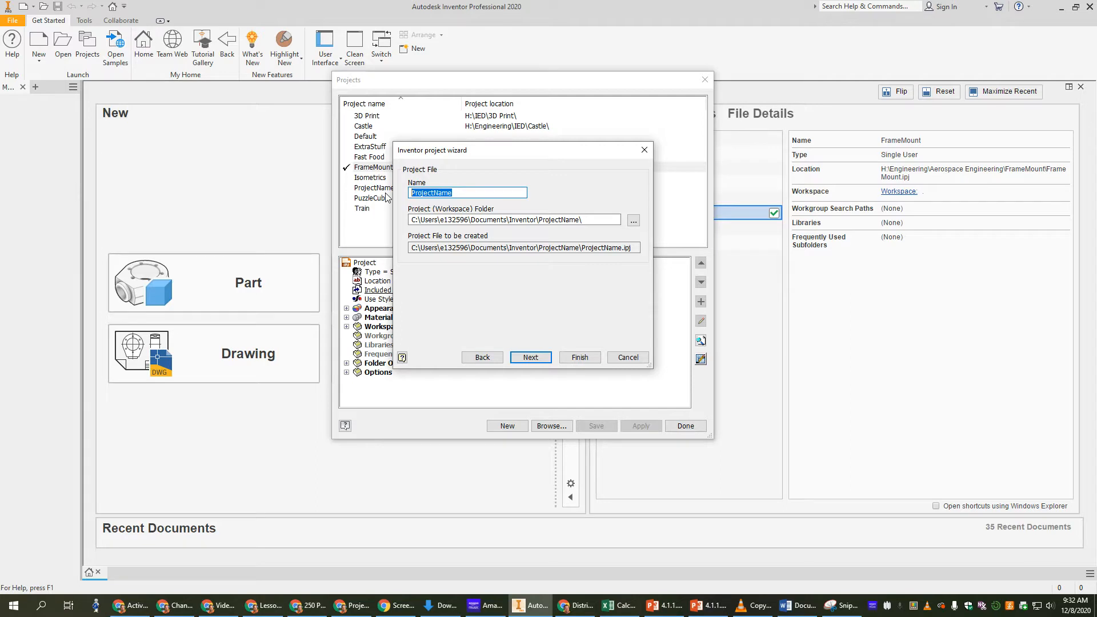
type("Frame ")
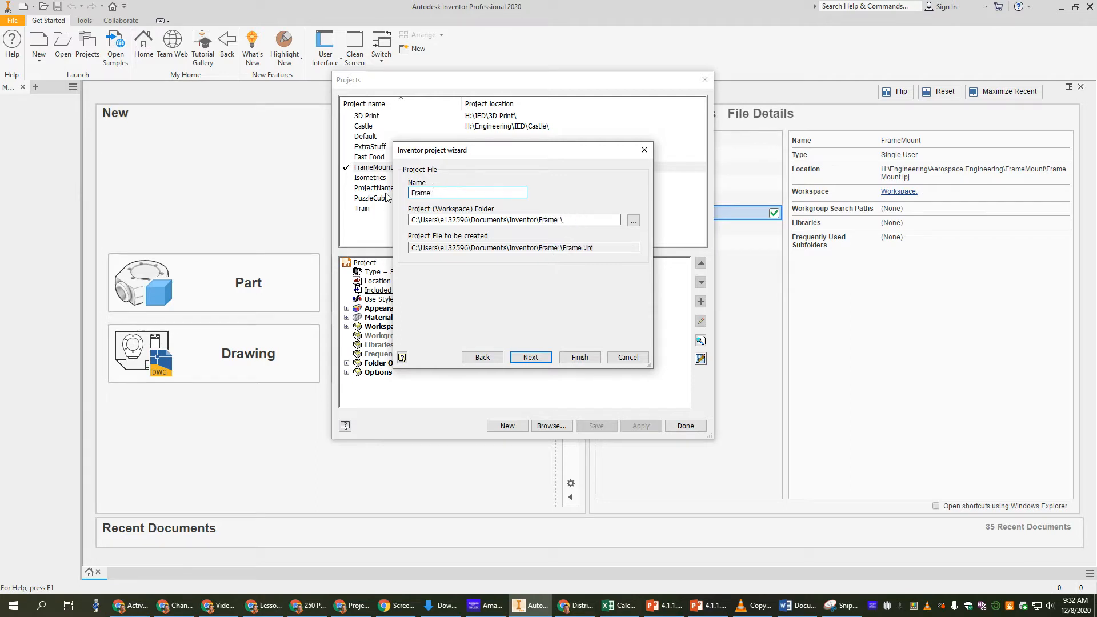
type("Mount")
Browse for the project's workspace location in Engineering > Aerospace Engineering > FrameMount on the H: drive, and cancel the project creation.
left_click(472, 220)
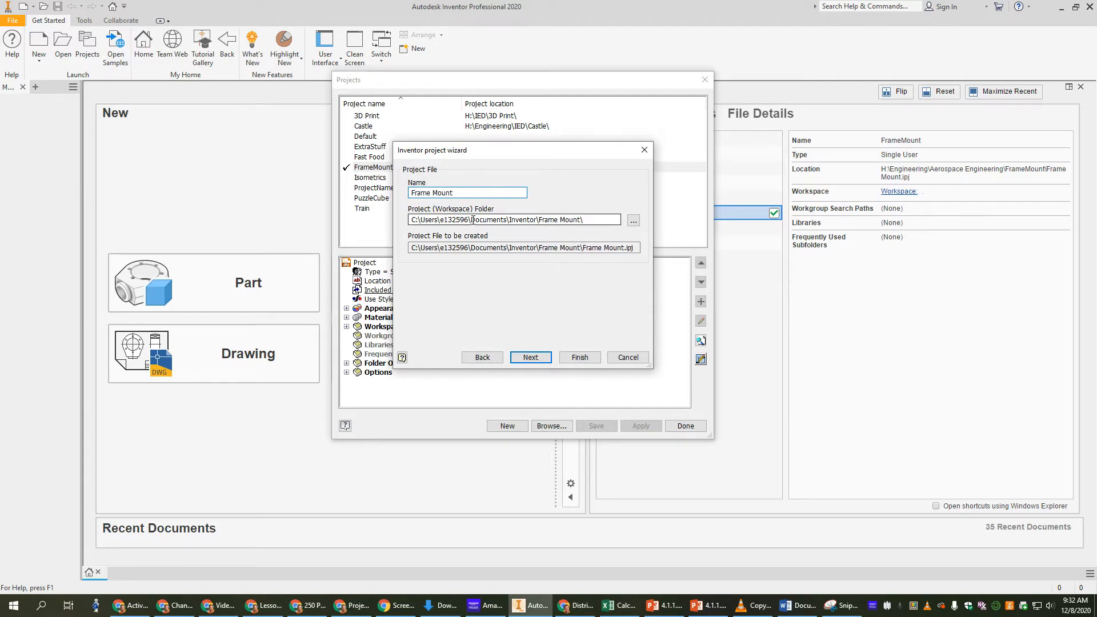
left_click(634, 221)
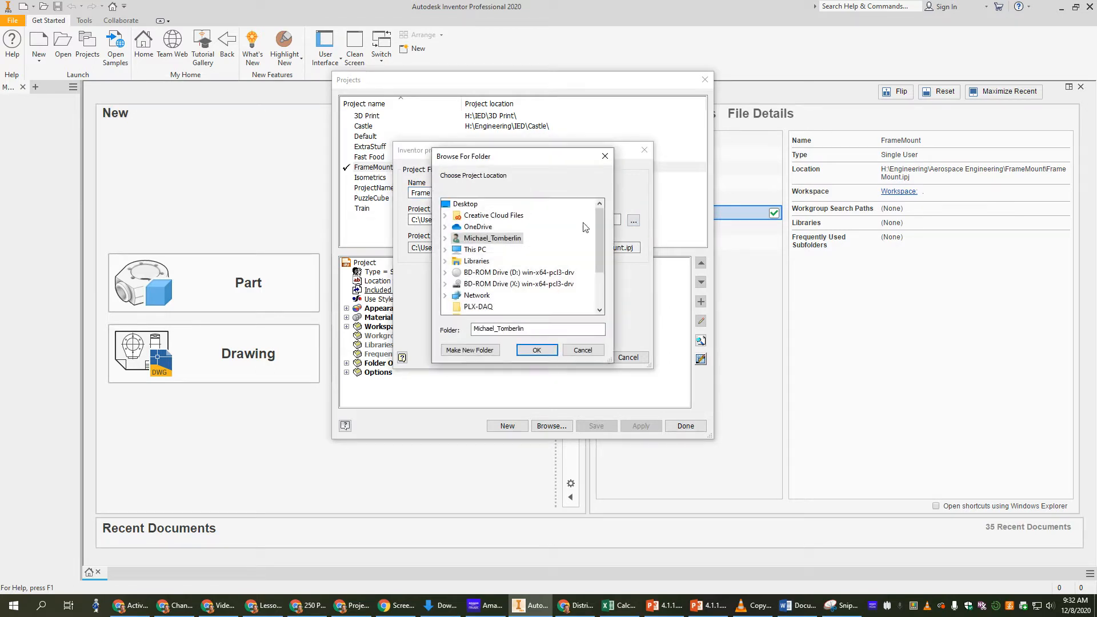
left_click(484, 249)
scroll(497, 260, "down", 2)
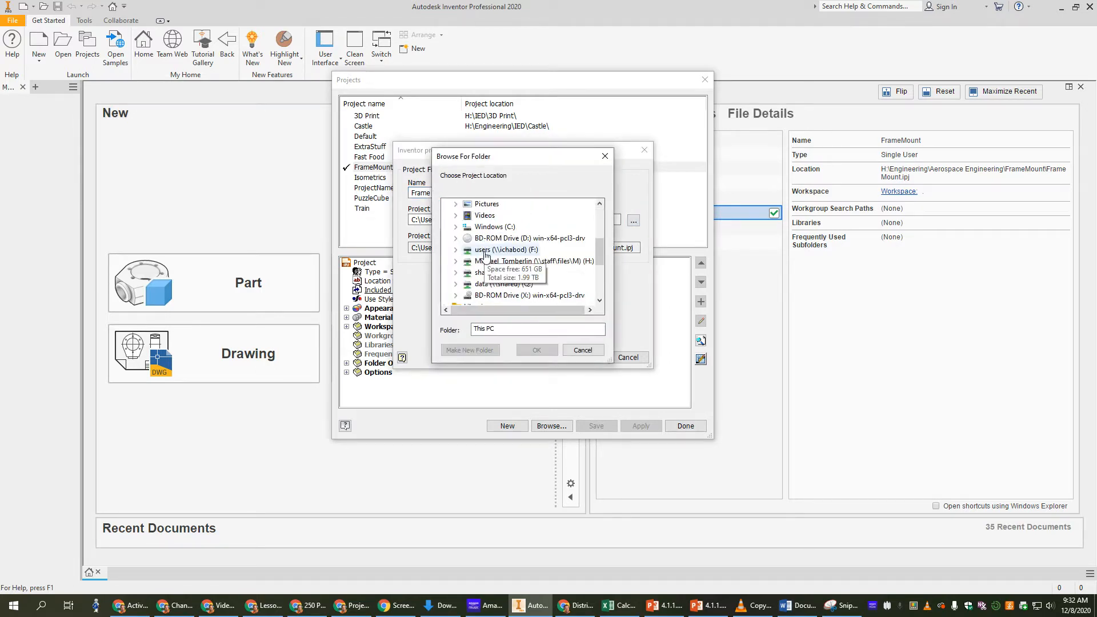
double_click(501, 261)
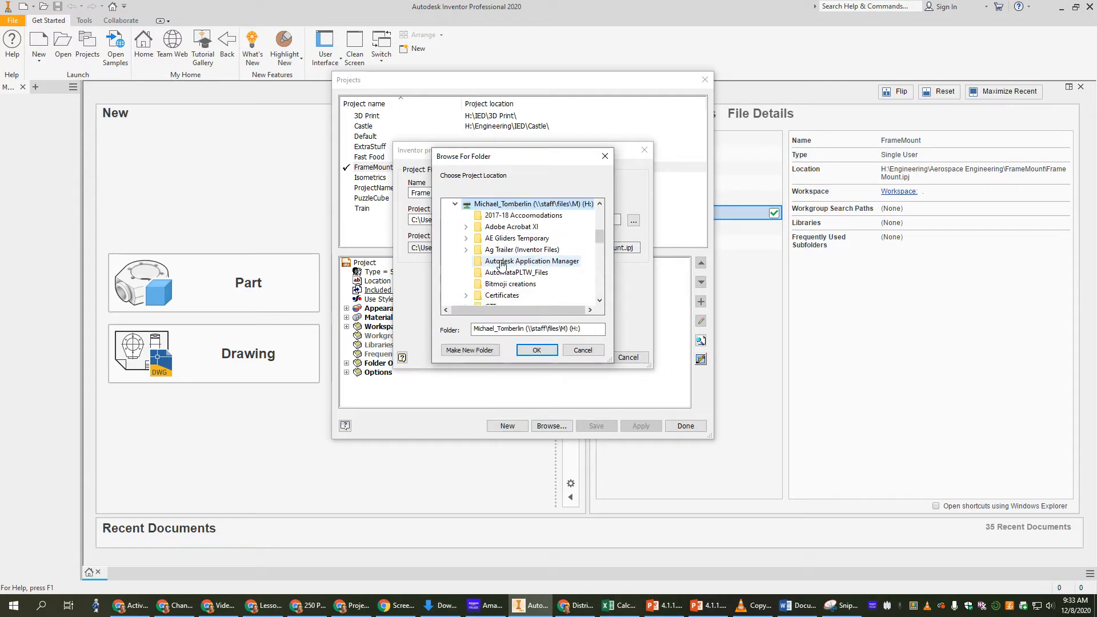
scroll(501, 263, "down", 2)
double_click(501, 263)
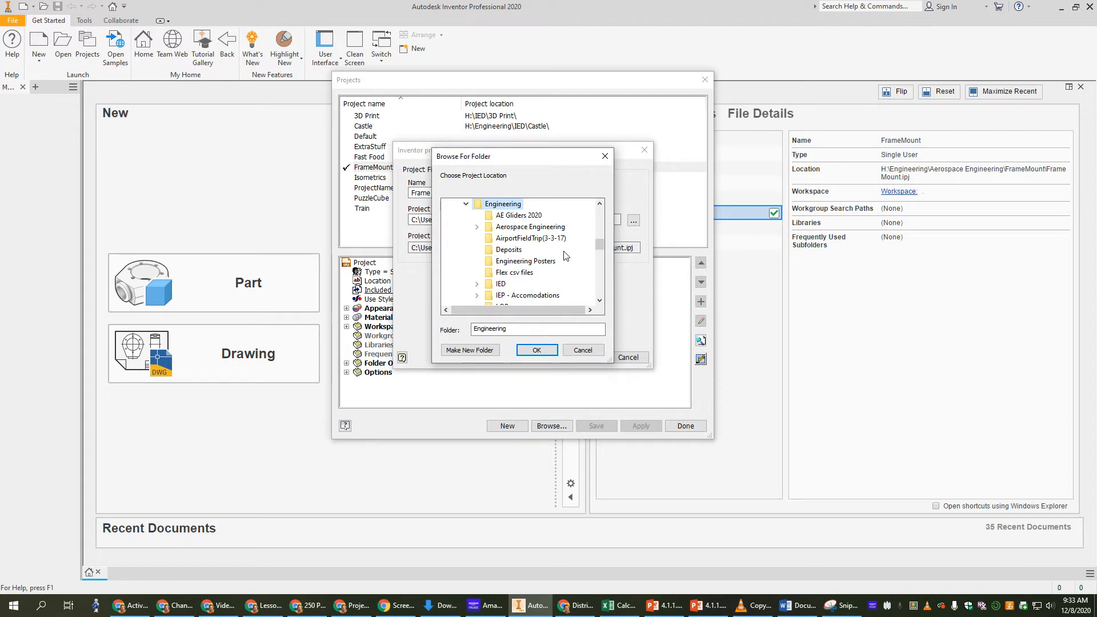
double_click(531, 227)
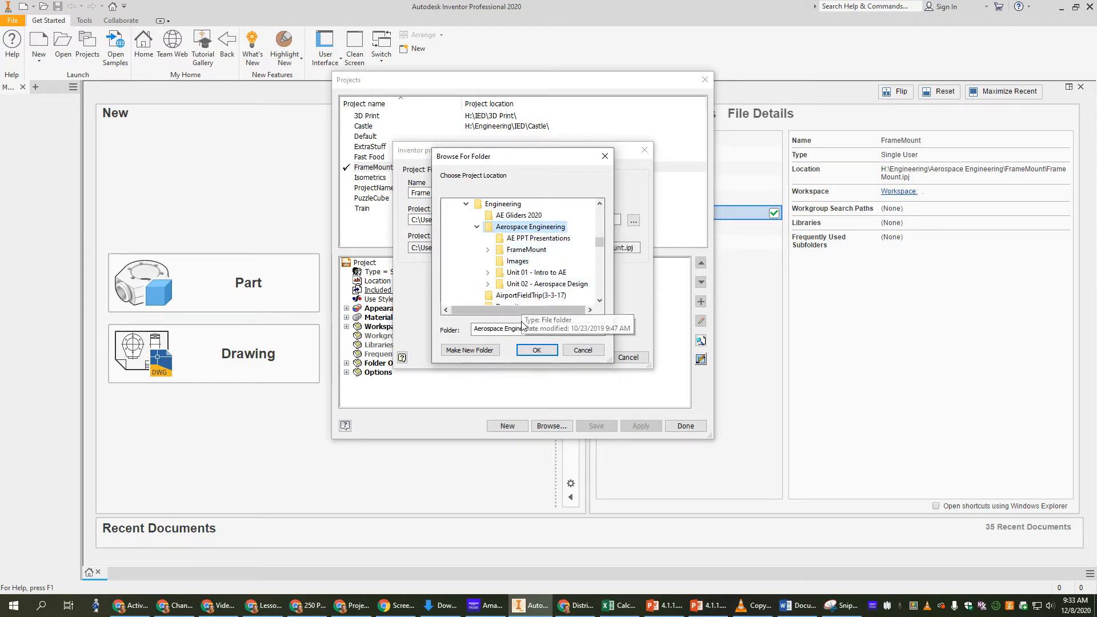
double_click(529, 251)
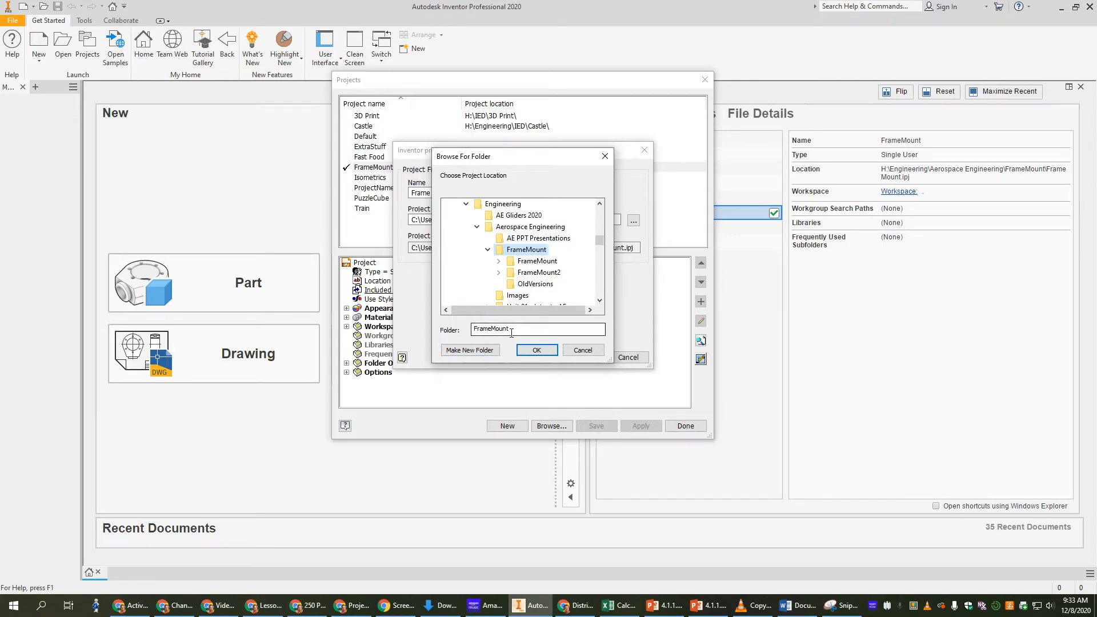
left_click(582, 351)
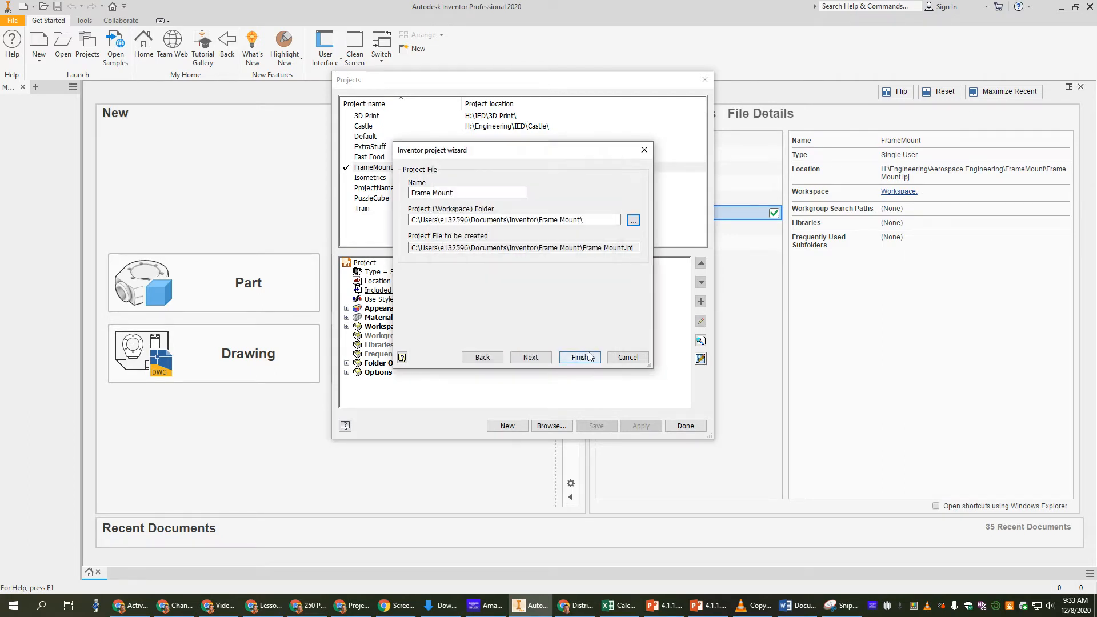
left_click(629, 359)
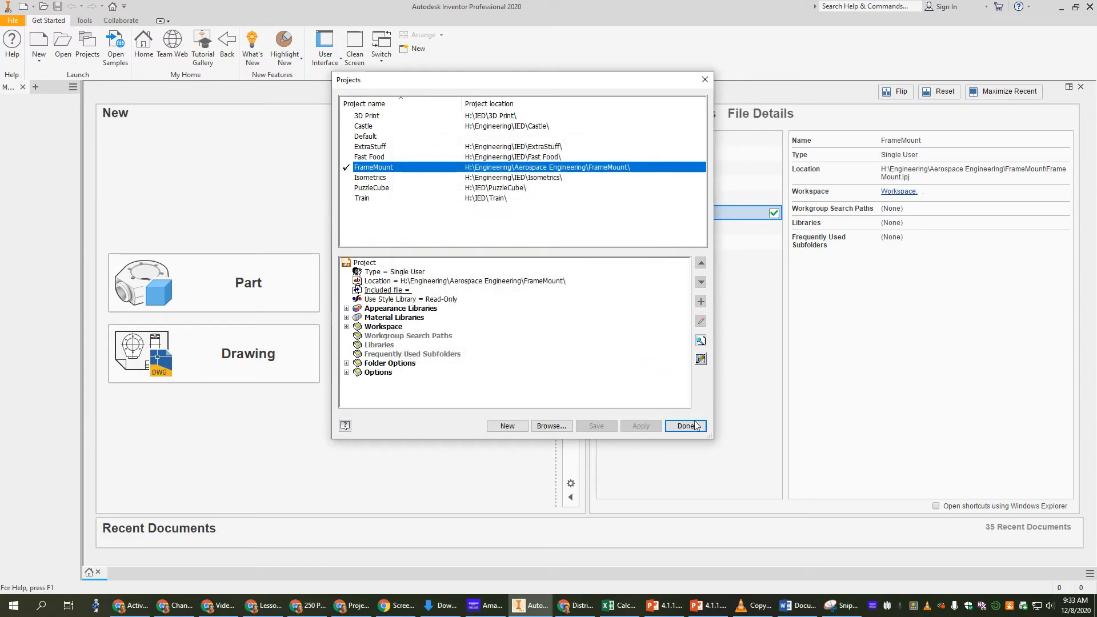
left_click(694, 428)
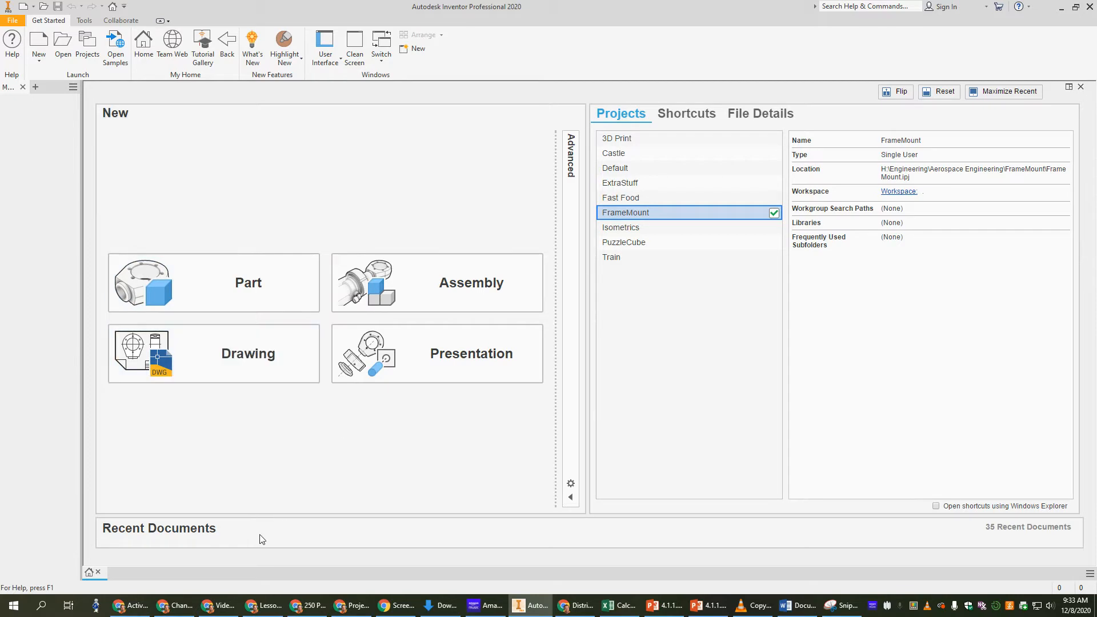
Switch to Chrome, download the 2.1.4 Frame Engine Mount Template from the AE Day 35 Schoology page, and open the part in Inventor.
left_click(184, 611)
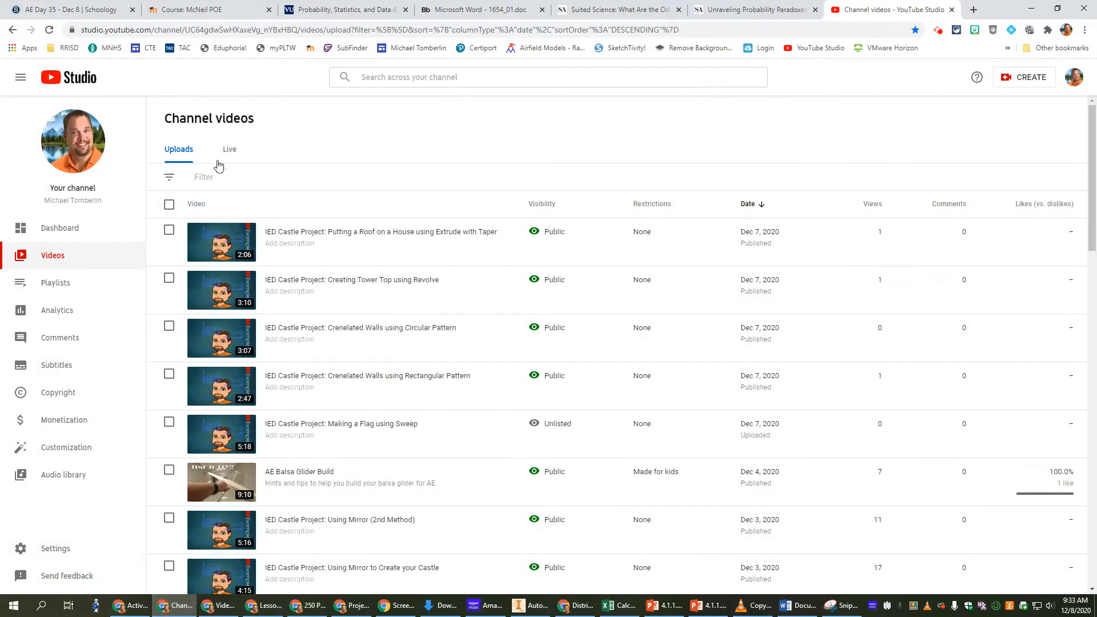
left_click(60, 9)
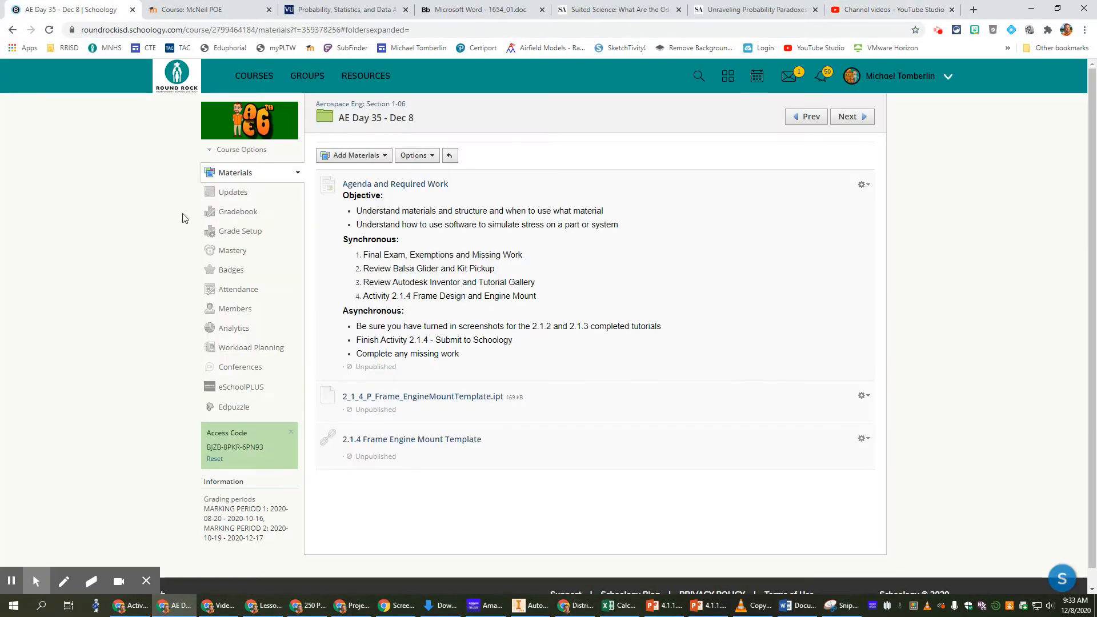
left_click(431, 441)
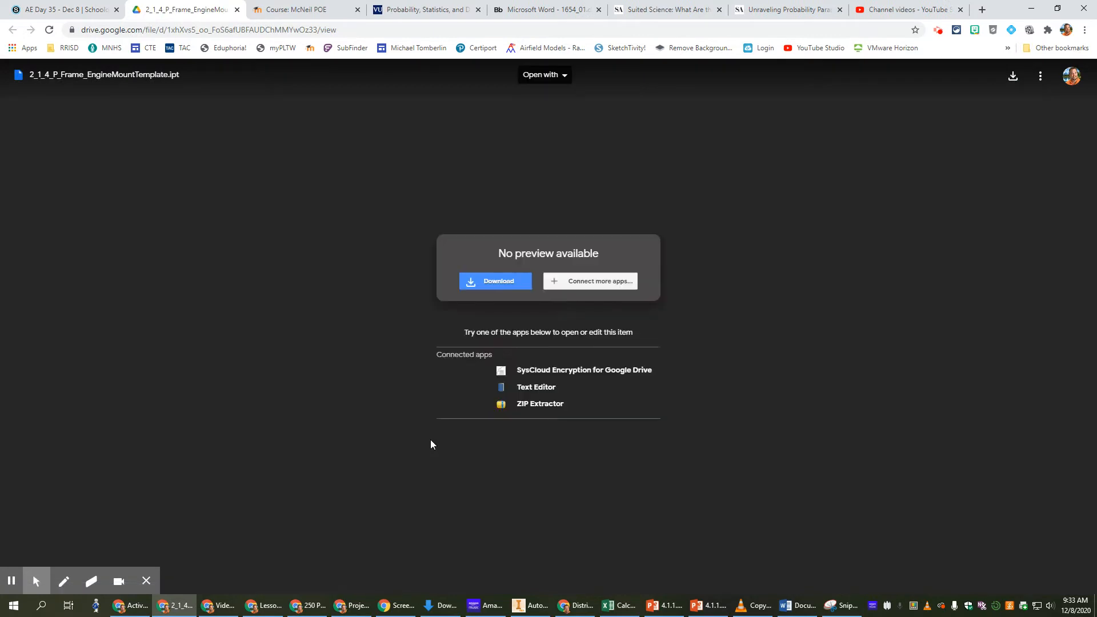
left_click(484, 289)
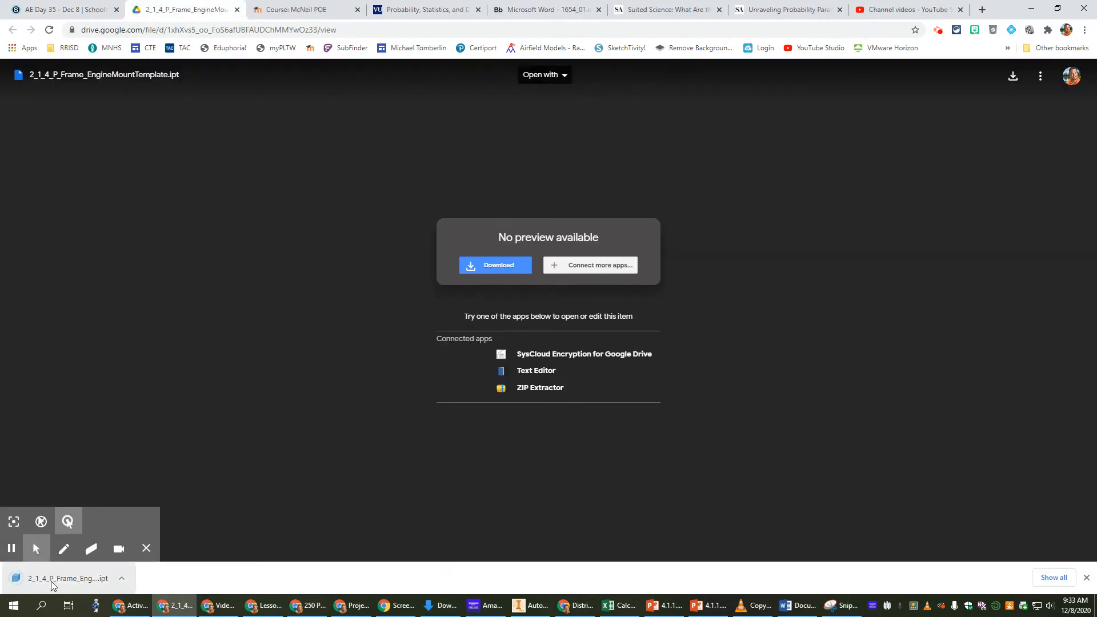
left_click(51, 580)
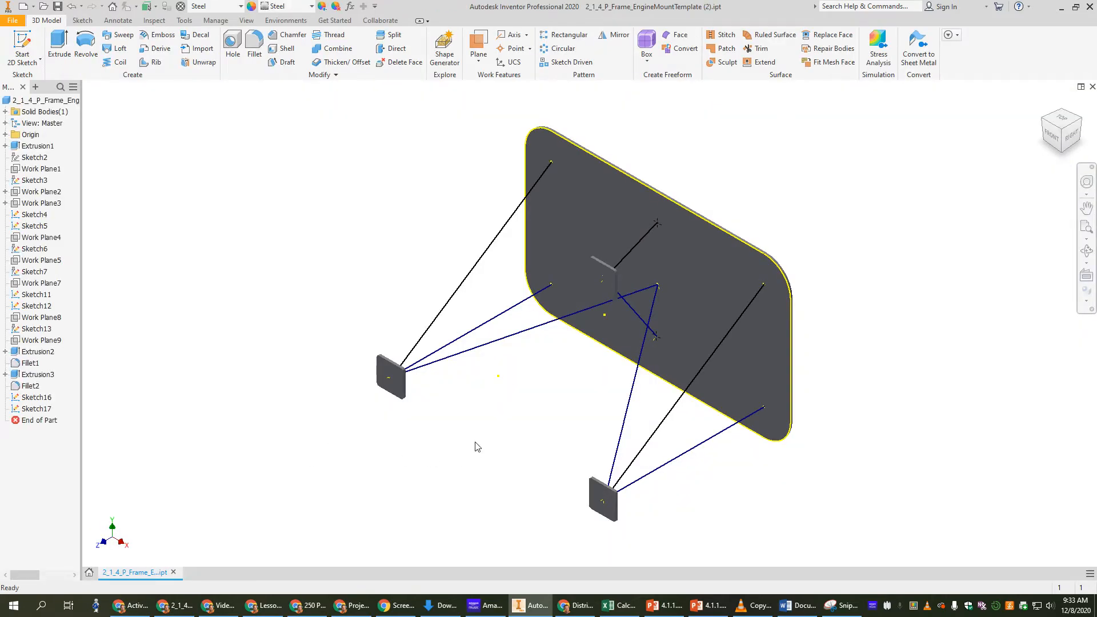
Try to save the part as 2_1_4_P_Frame_EngineMountTemplate.ipt in the H: drive's Engineering > Aerospace Engineering > FrameMount folder.
left_click(16, 22)
left_click(38, 141)
left_click(635, 209)
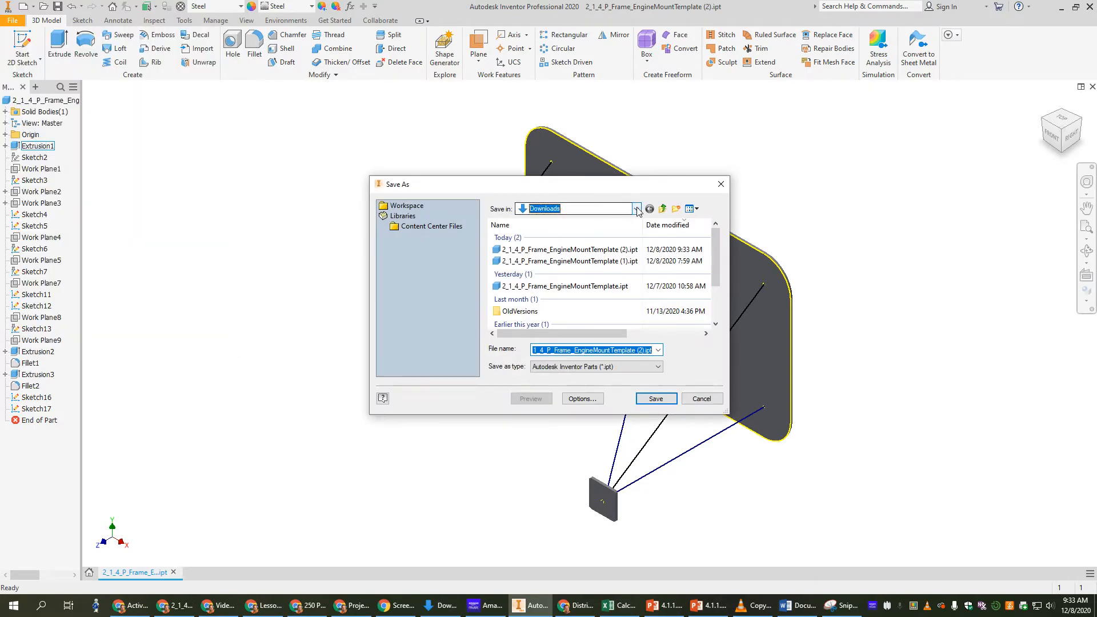
left_click(612, 402)
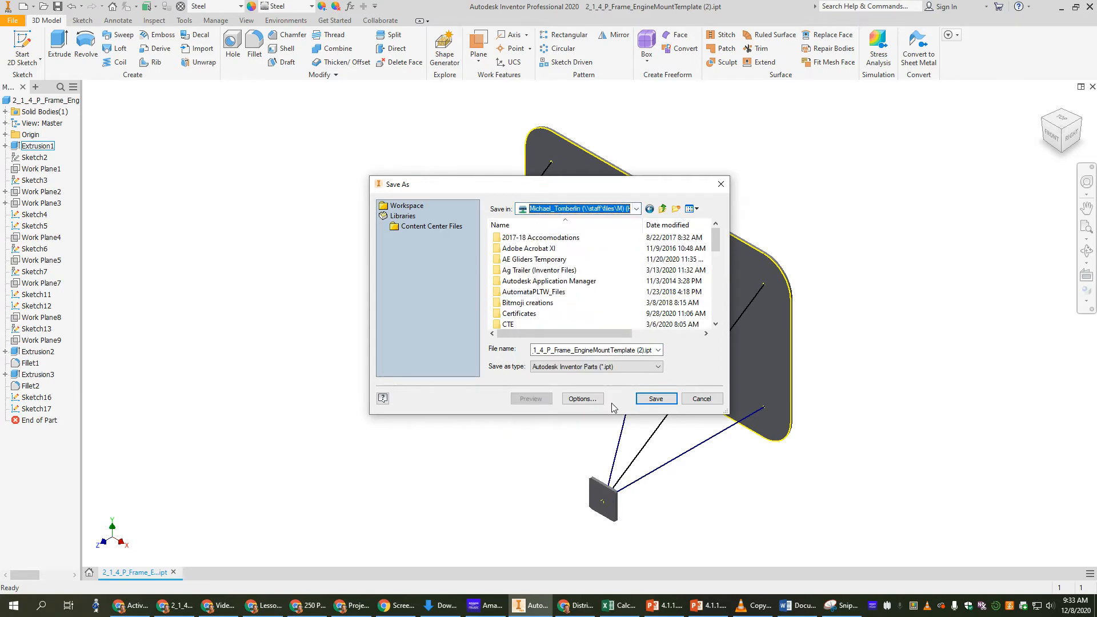
scroll(573, 299, "down", 1)
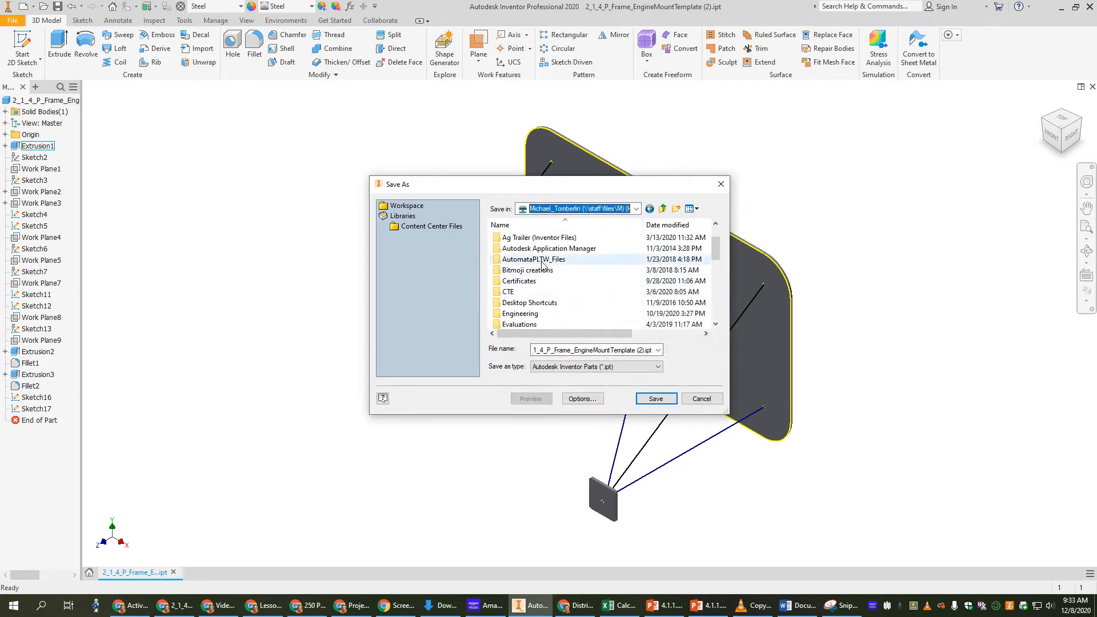
double_click(521, 315)
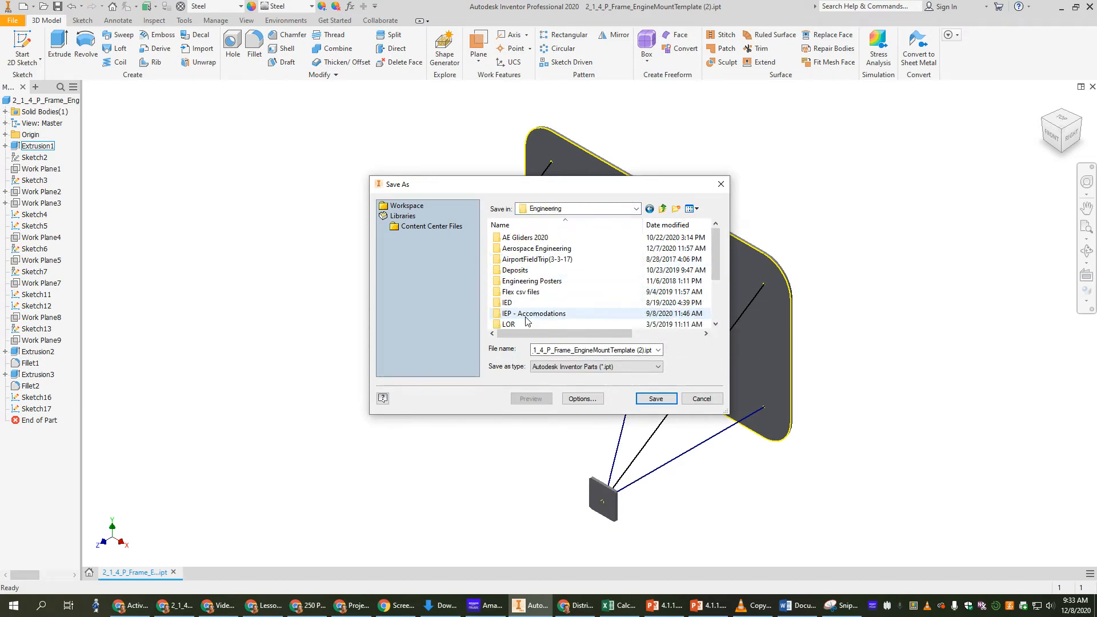
double_click(522, 249)
left_click(522, 249)
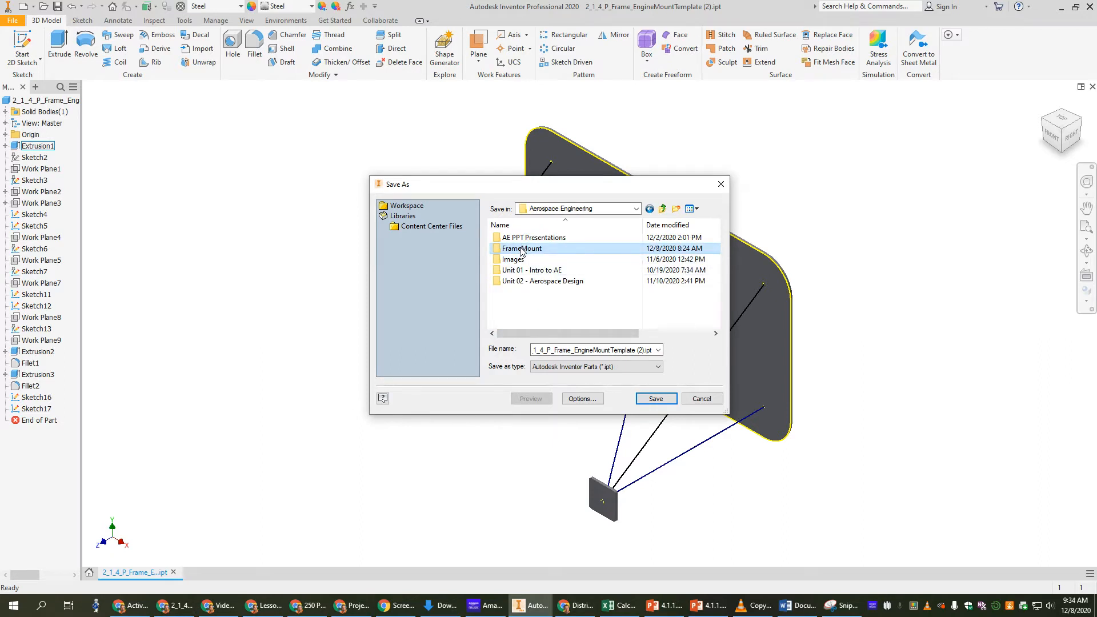
double_click(521, 250)
left_click(554, 271)
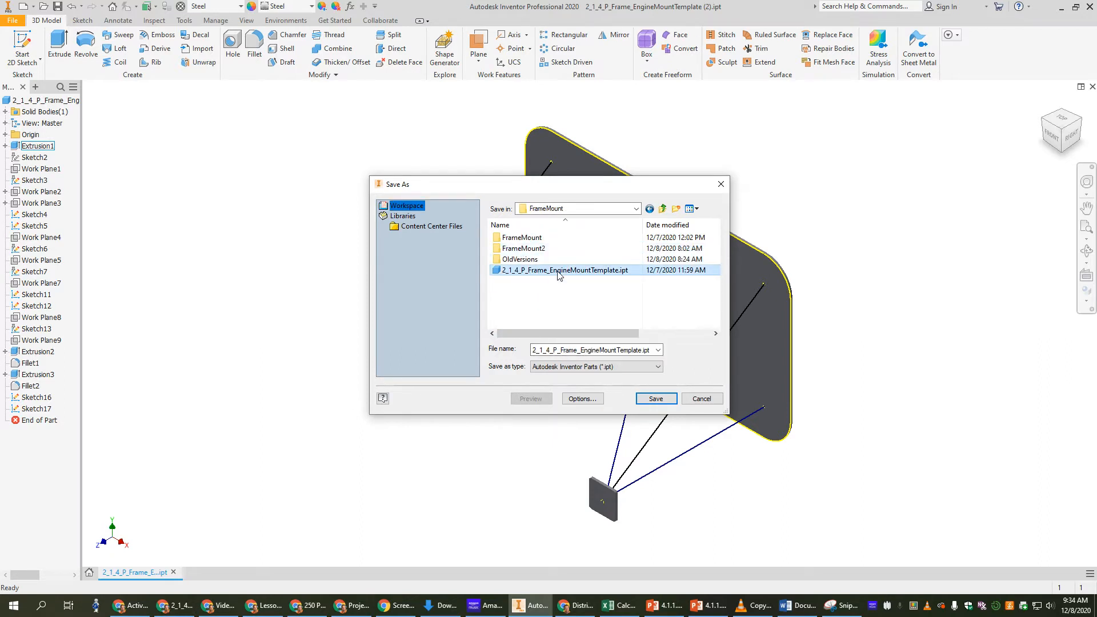
left_click(694, 400)
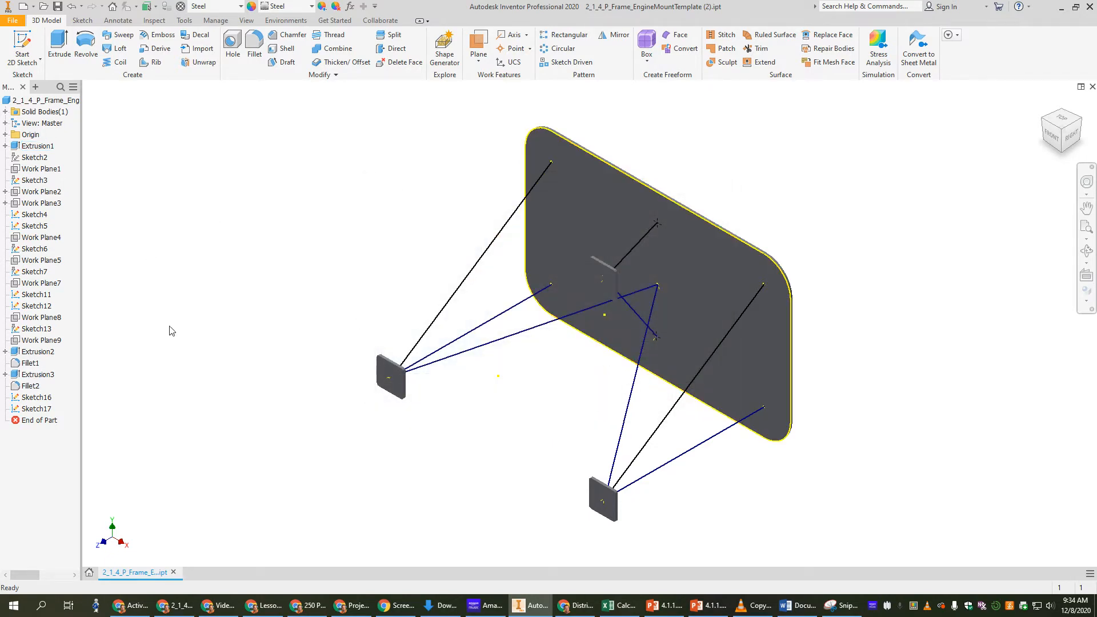
Create a new assembly and place one instance of 2_1_4_P_Frame_EngineMountTemplate.ipt in it.
left_click(89, 572)
left_click(447, 279)
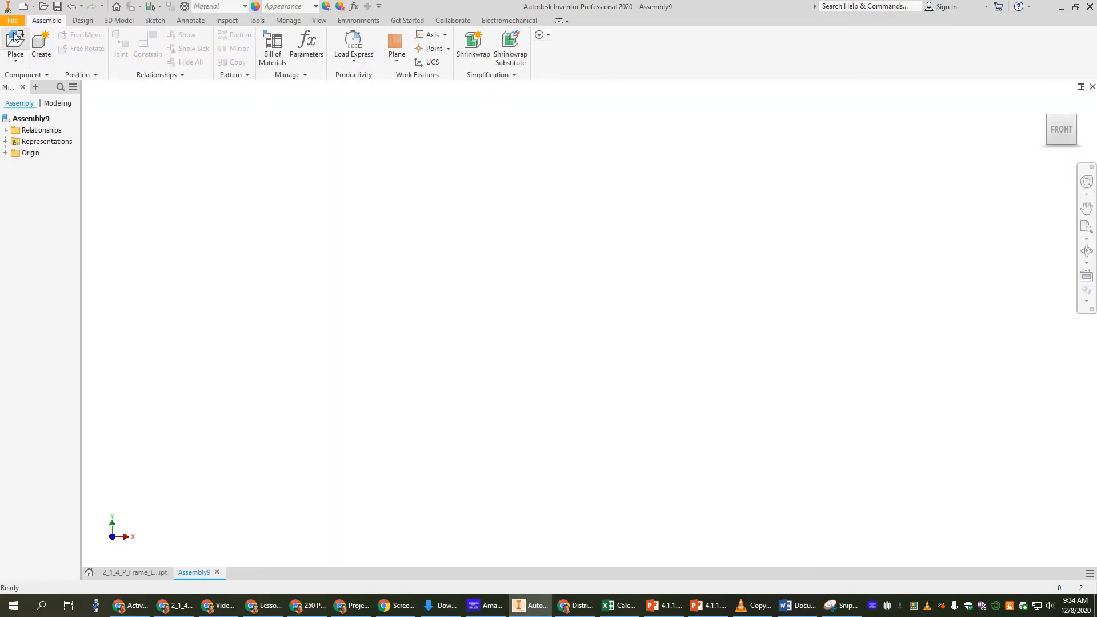
left_click(14, 41)
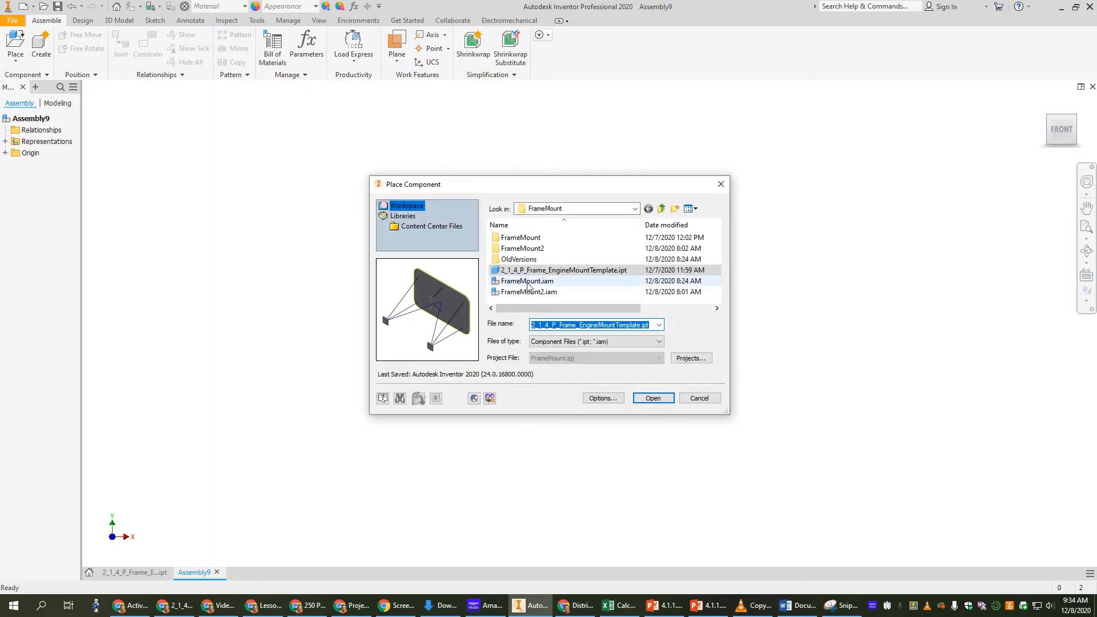
left_click(652, 398)
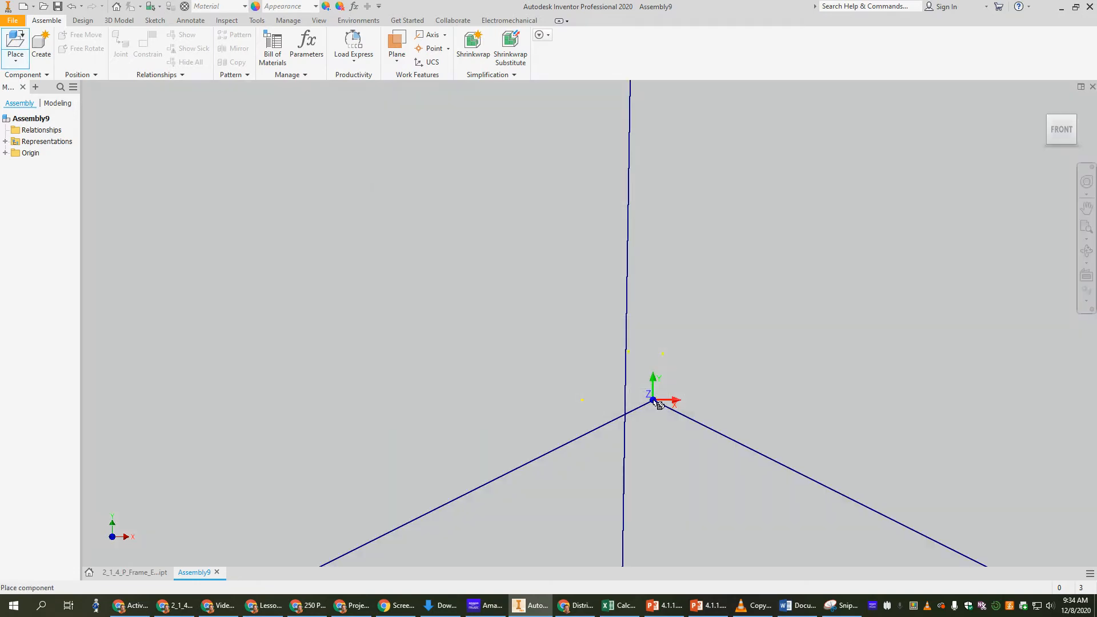
left_click(622, 351)
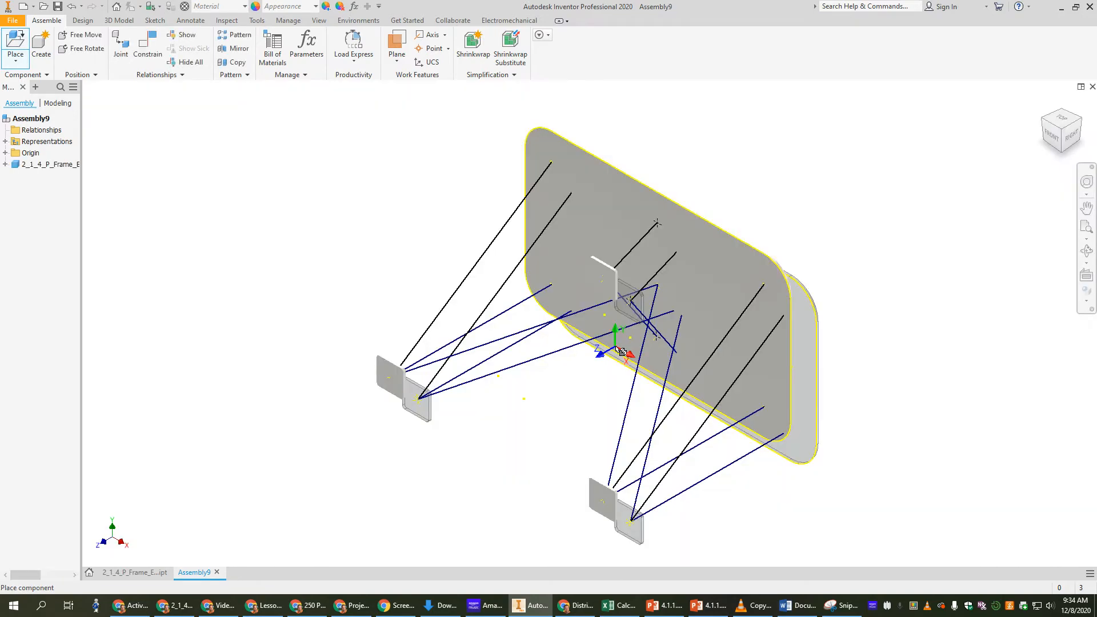
key("Escape")
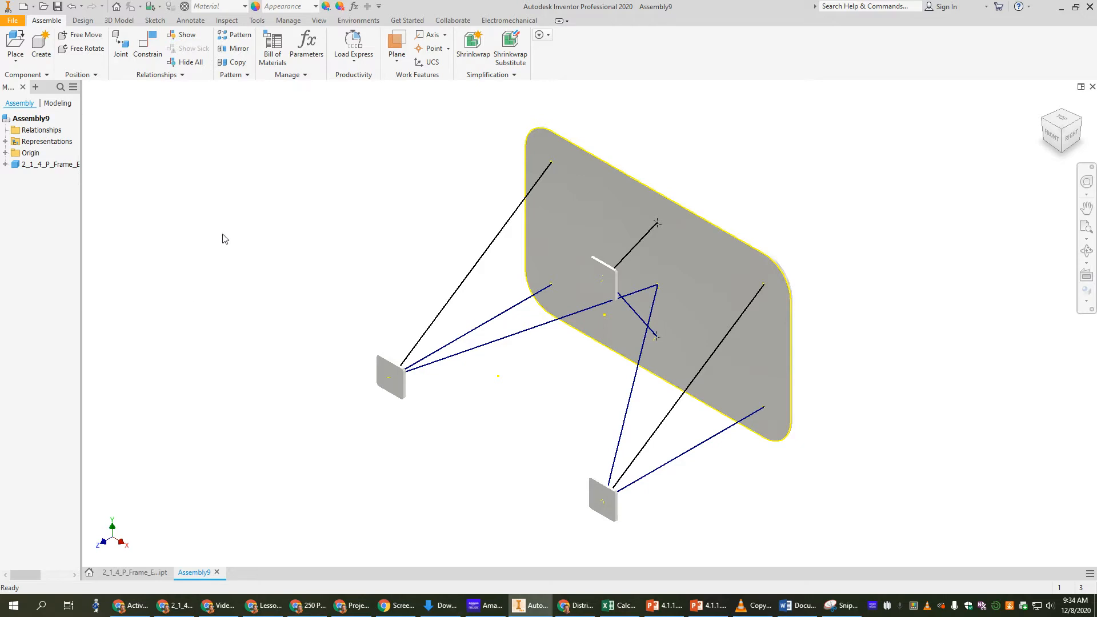
Start inserting frame members and save the assembly as FrameMount.iam in the FrameMount folder, replacing the existing file.
left_click(82, 21)
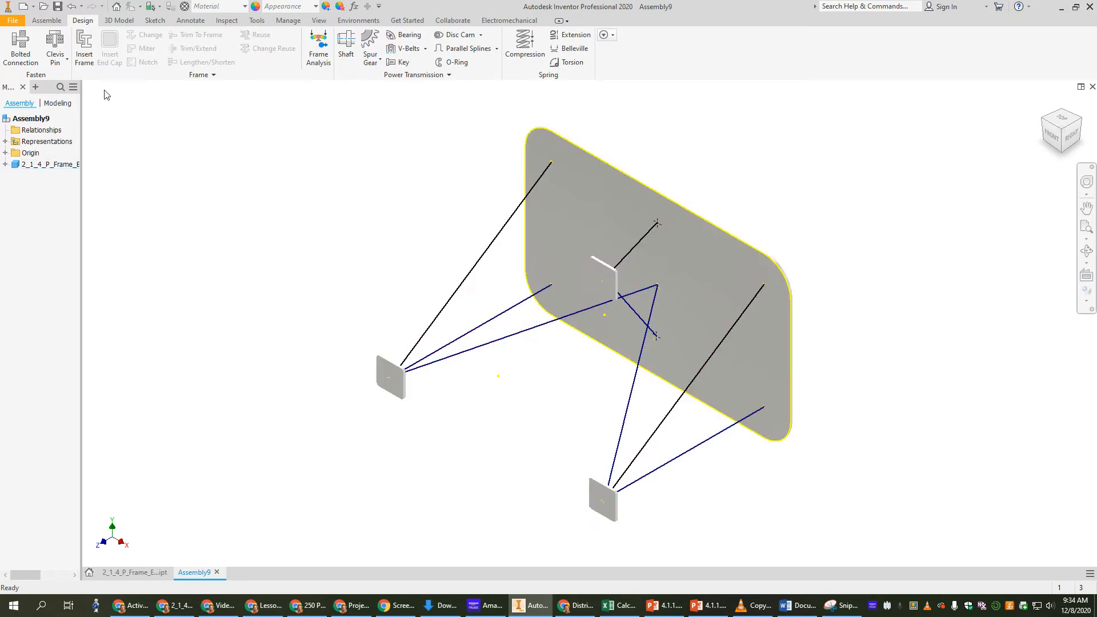
left_click(85, 44)
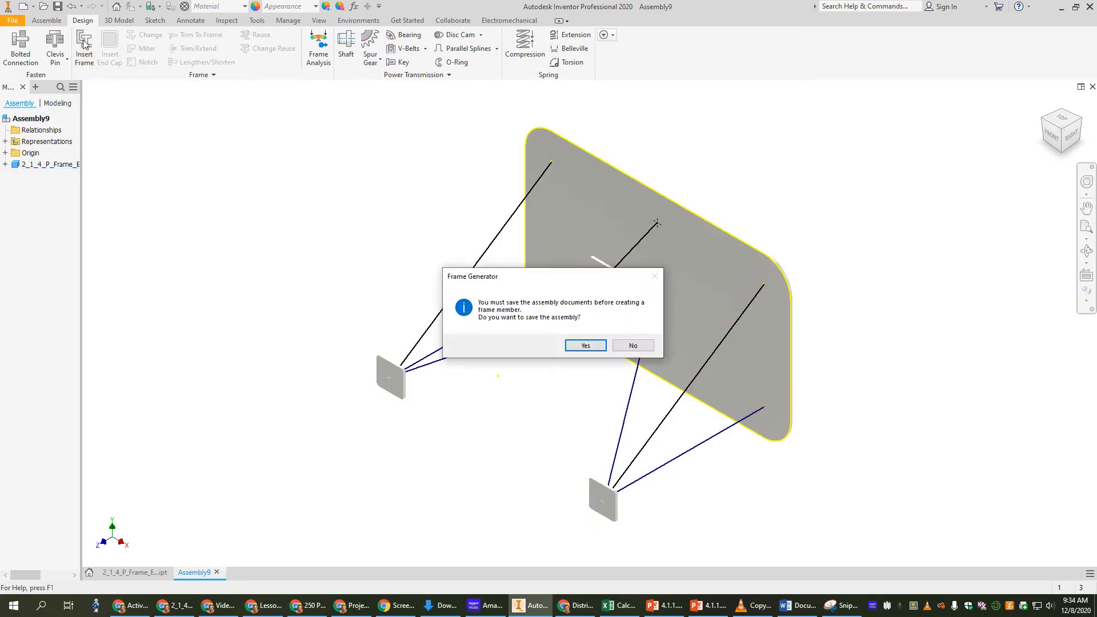
left_click(584, 346)
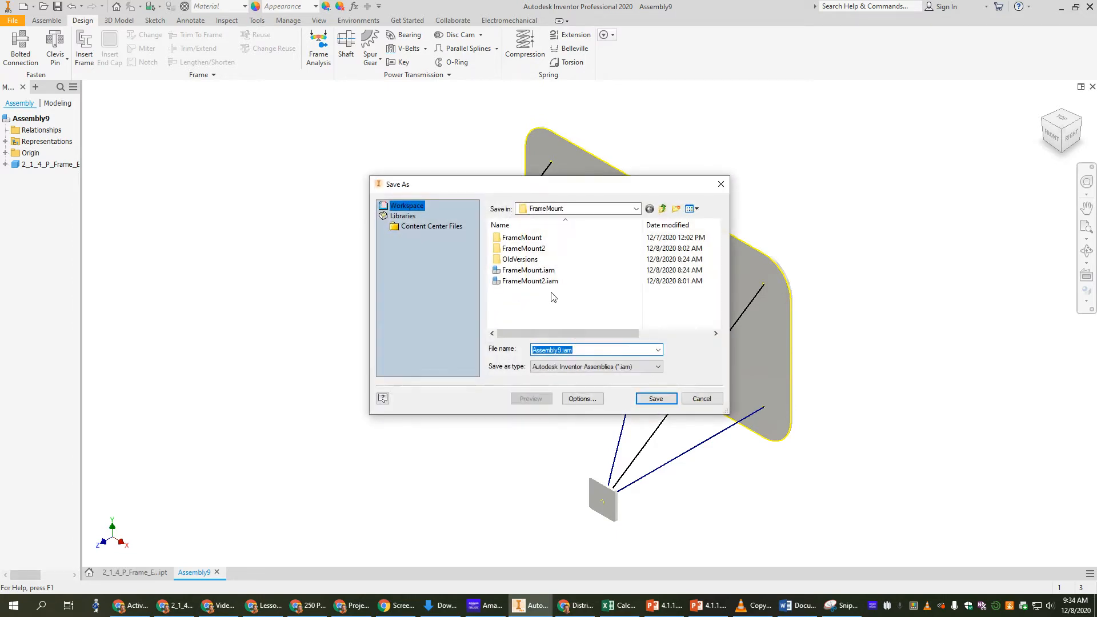
left_click(530, 270)
left_click(657, 400)
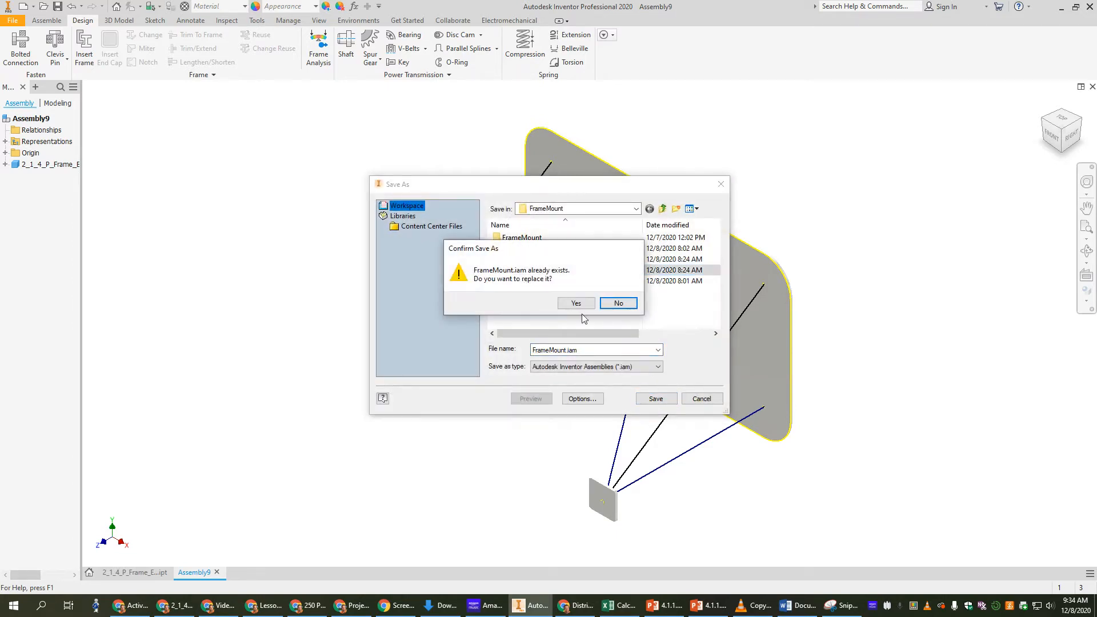
left_click(574, 302)
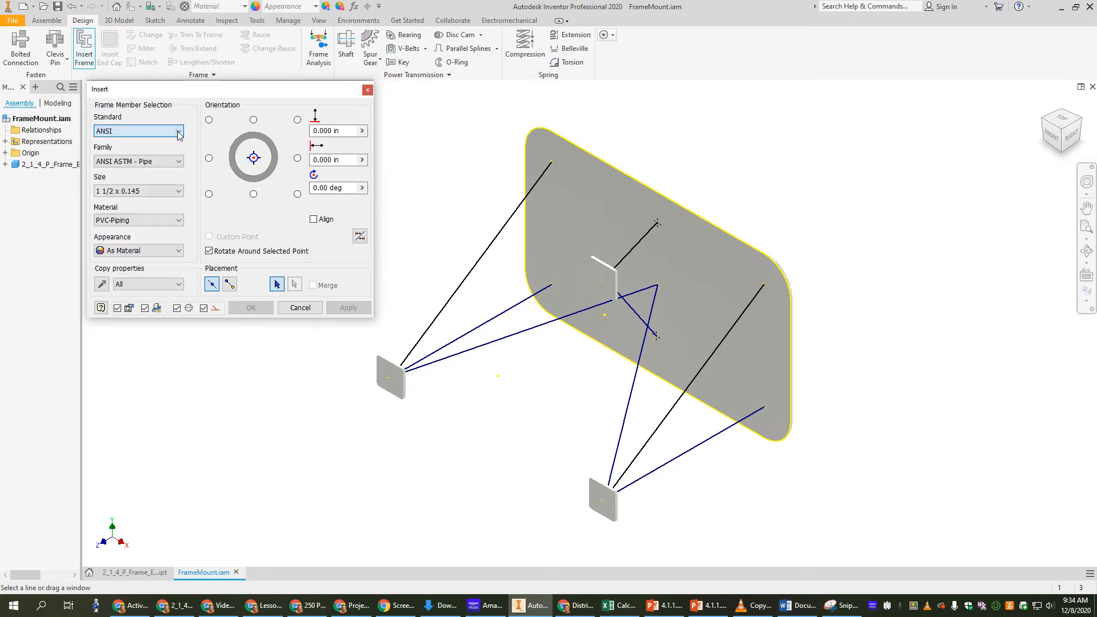
Define the frame member as ANSI ASTM - Pipe, size 1 1/2 x 0.145, in Stainless Steel AISI 440C, Welded.
left_click(178, 161)
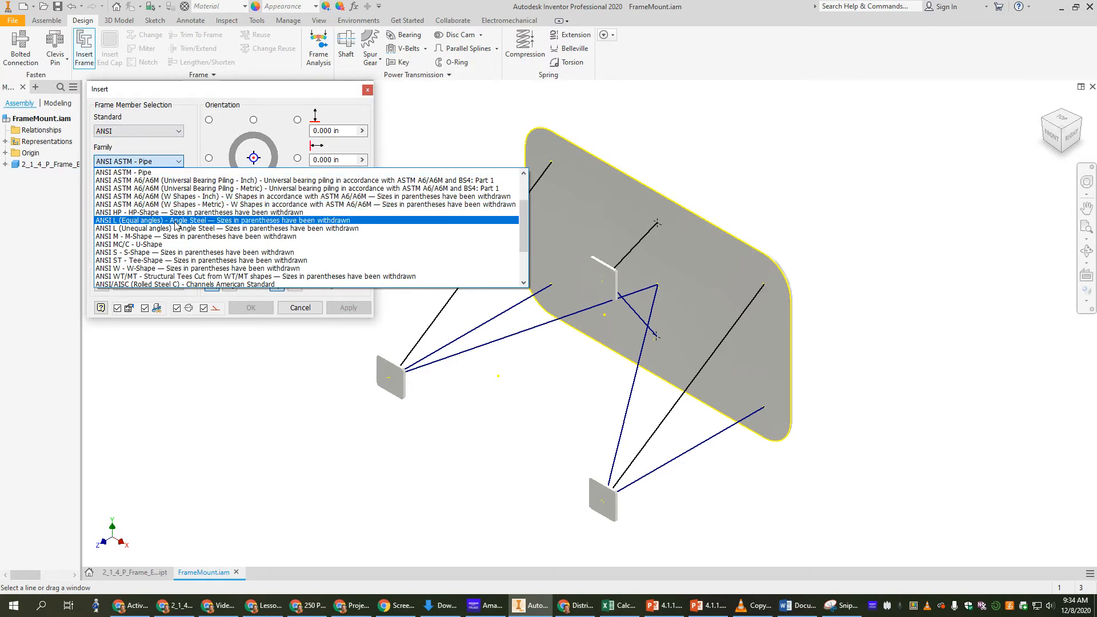
scroll(171, 227, "up", 2)
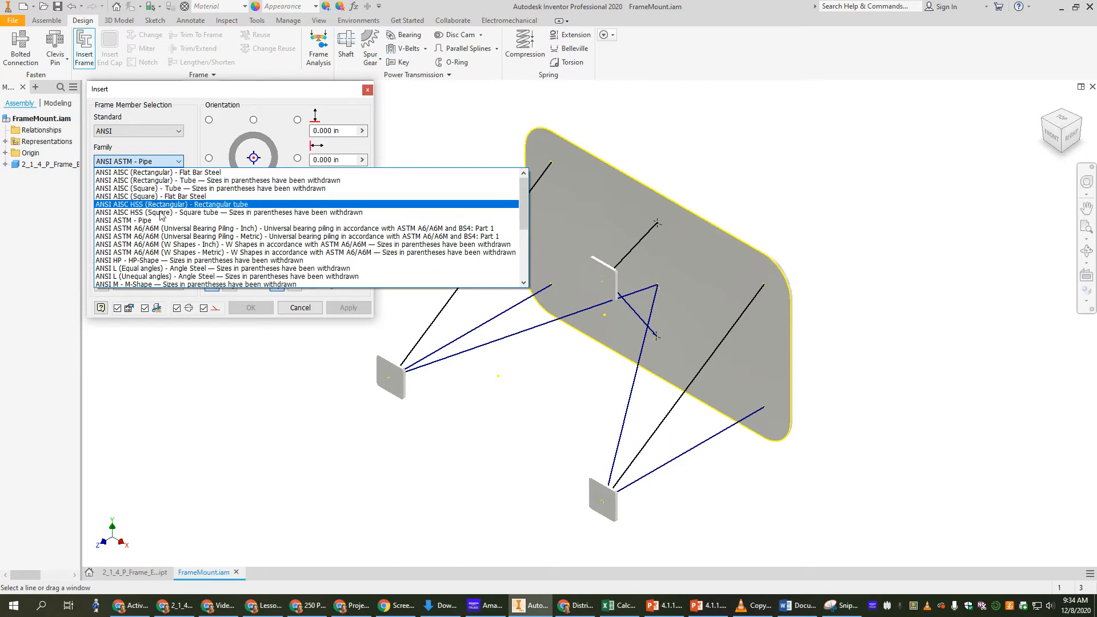
left_click(159, 221)
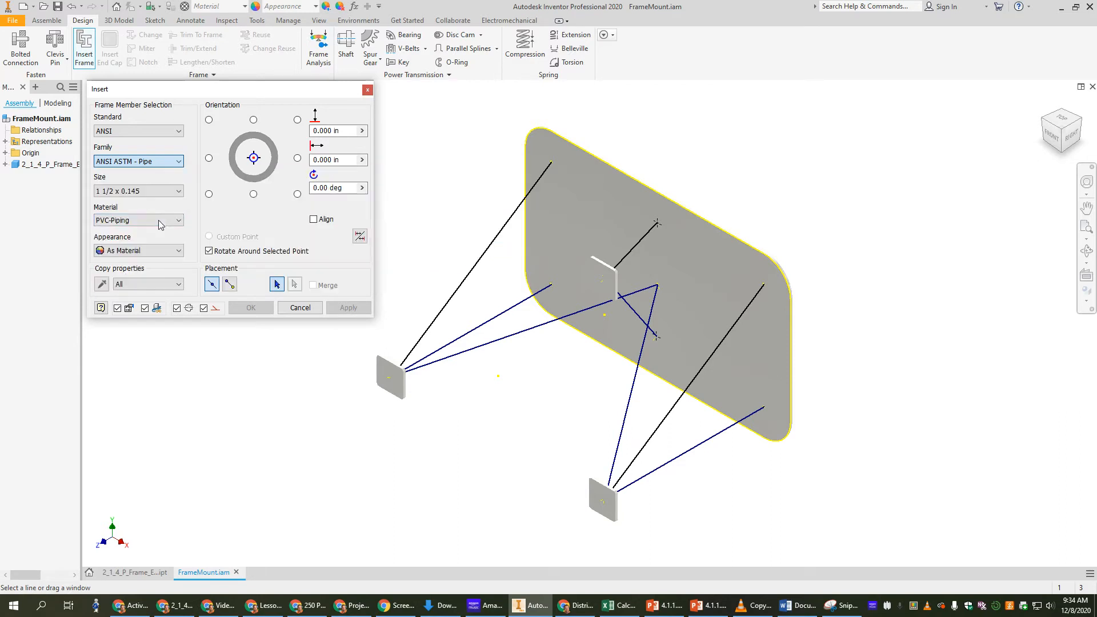
left_click(179, 192)
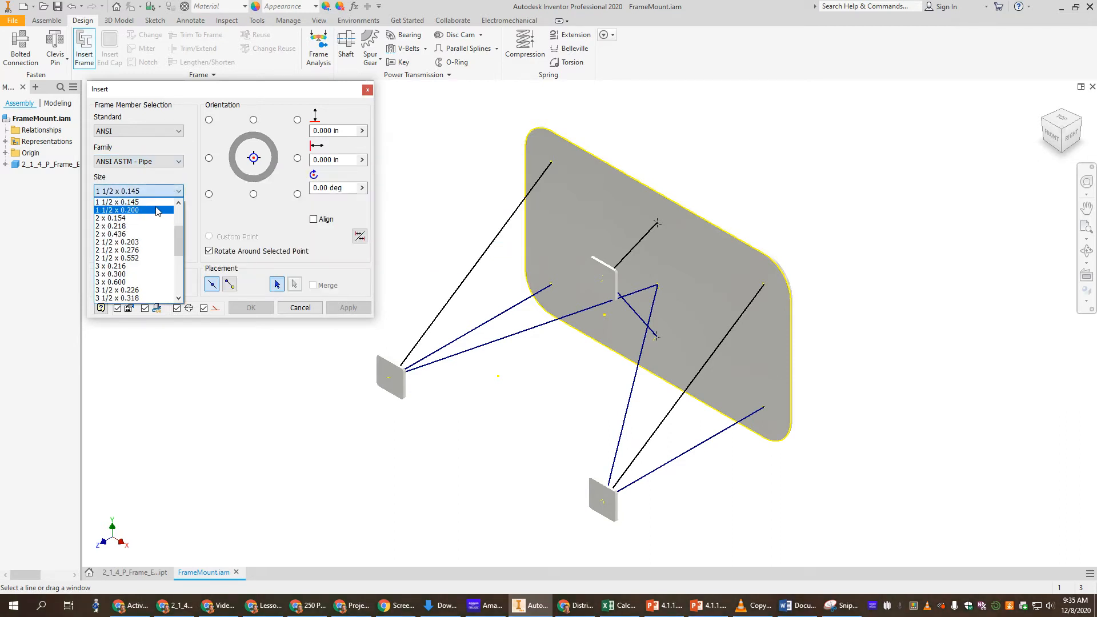
left_click(157, 202)
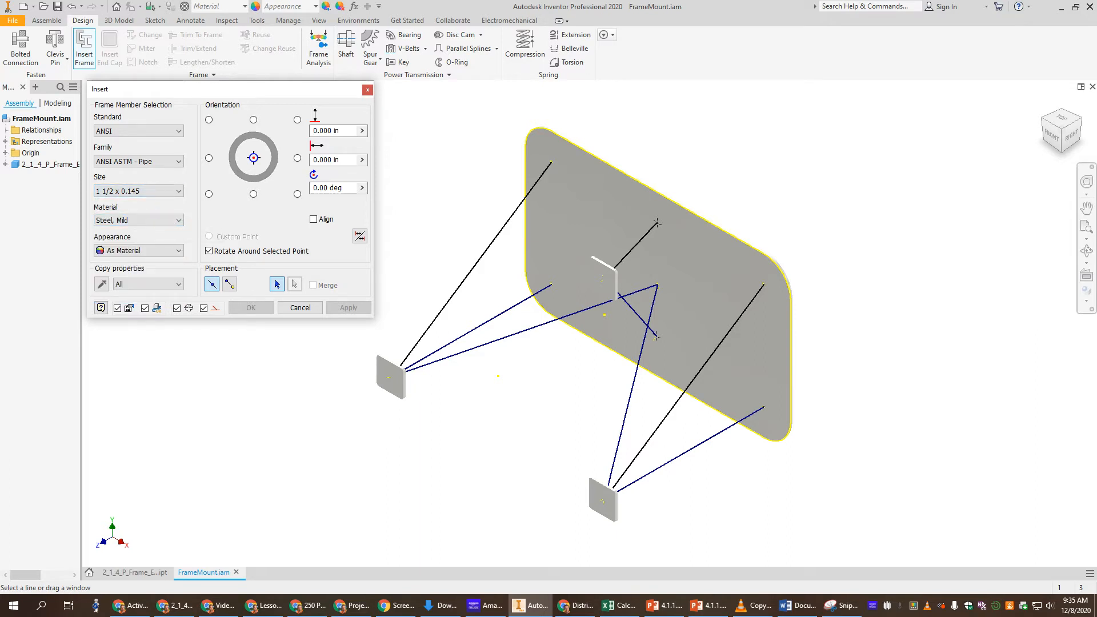
left_click(171, 221)
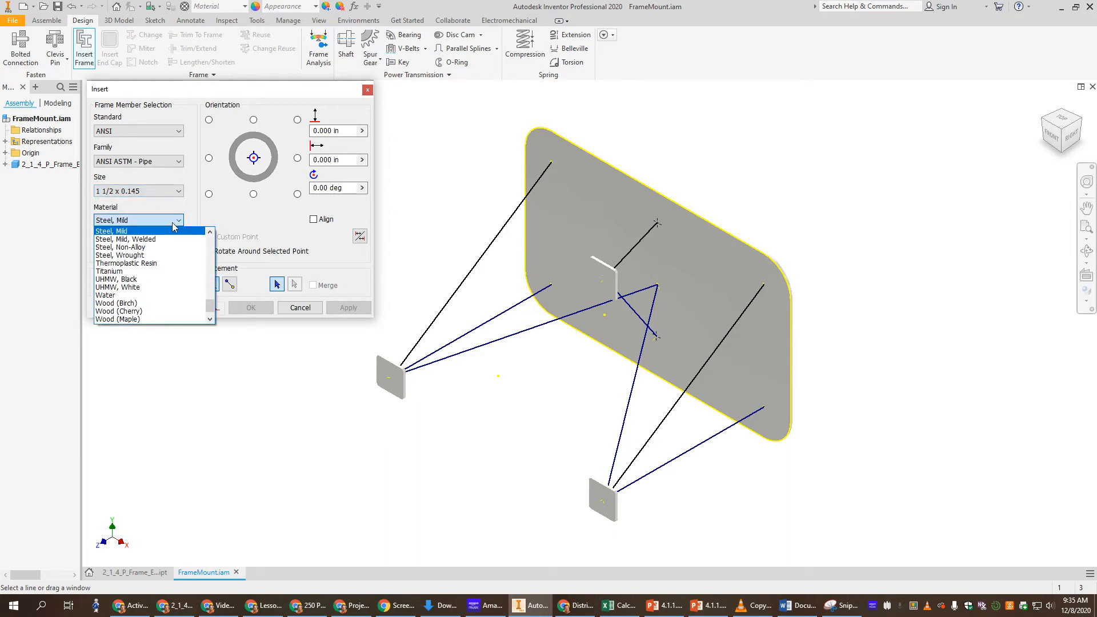
scroll(161, 264, "up", 3)
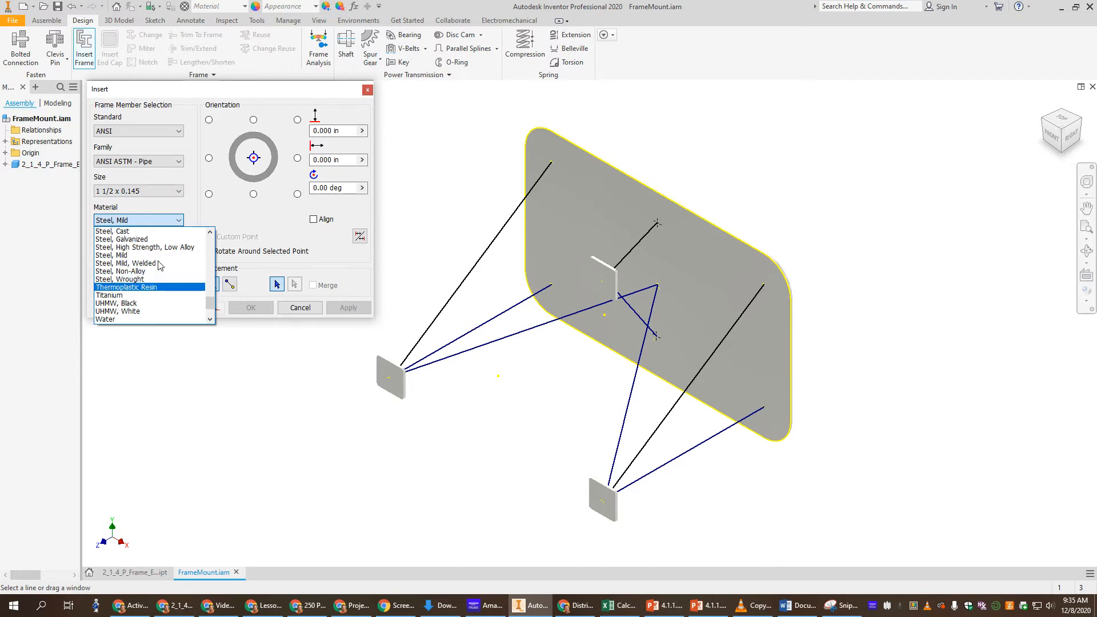
scroll(160, 252, "up", 2)
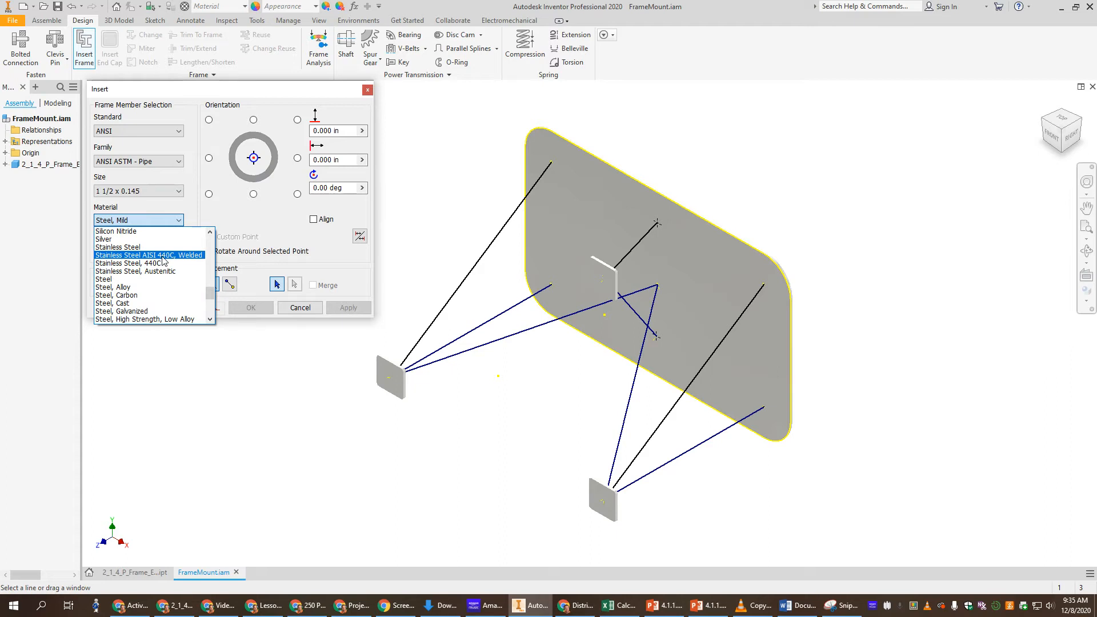
left_click(162, 256)
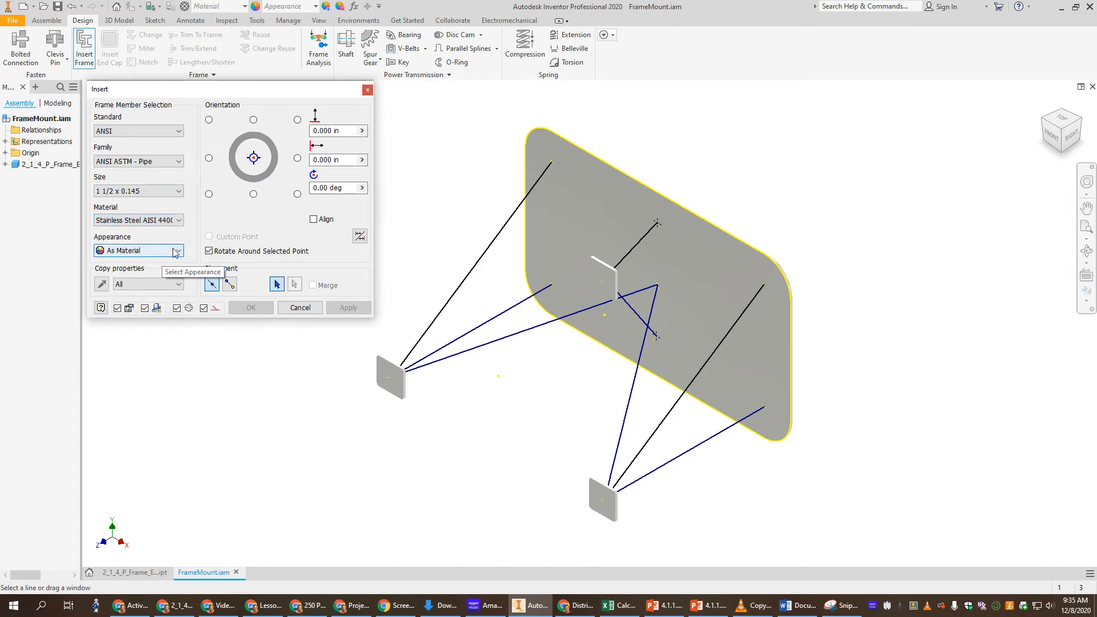
Insert pipe members along all eight skeleton lines between the small mounting plates and the large plate, keeping the default frame and member file names.
left_click(491, 245)
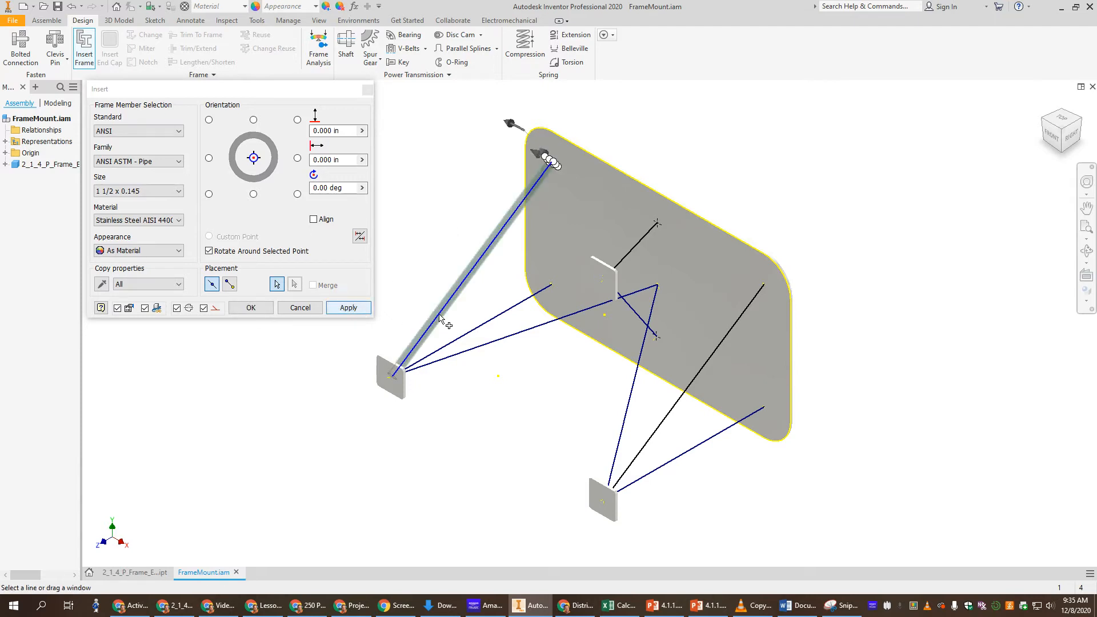
left_click(489, 320)
left_click(501, 340)
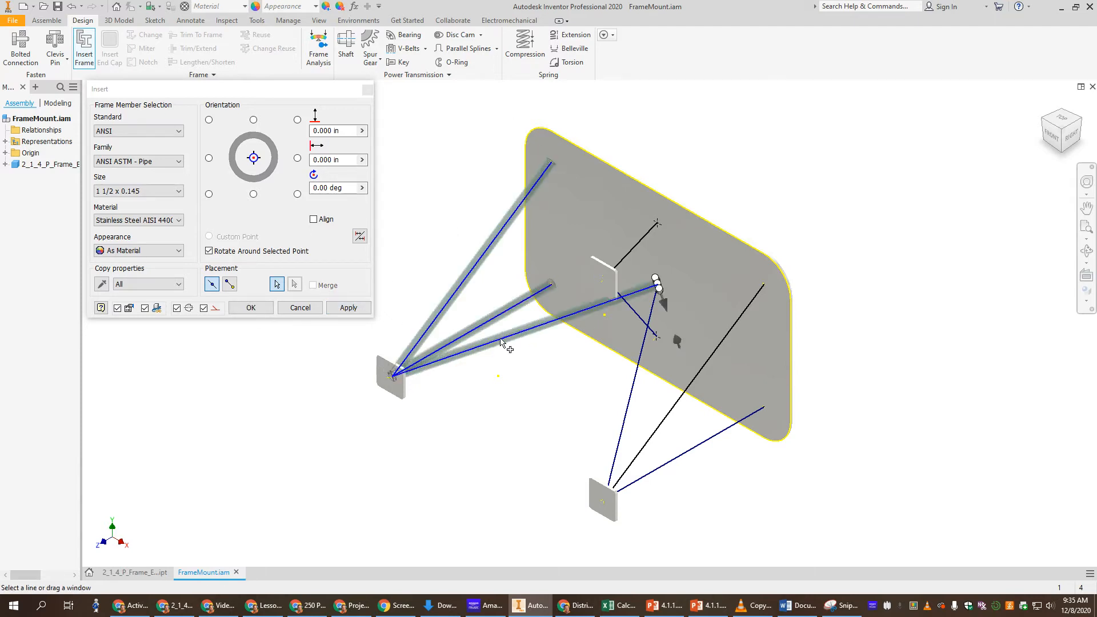
left_click(639, 243)
left_click(640, 323)
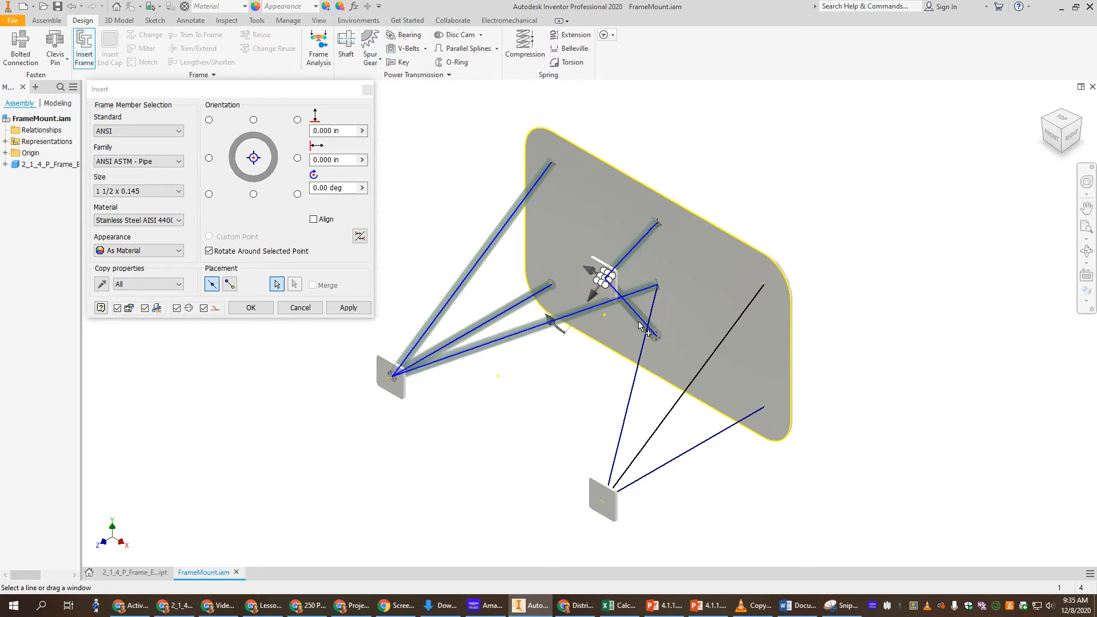
left_click(635, 371)
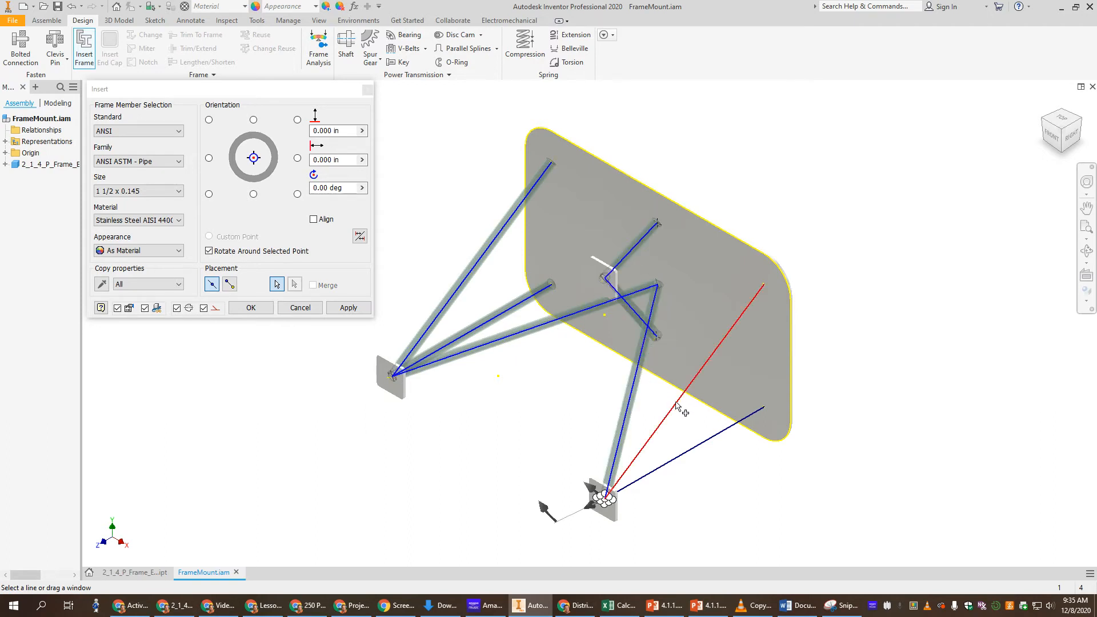
left_click(683, 394)
left_click(697, 447)
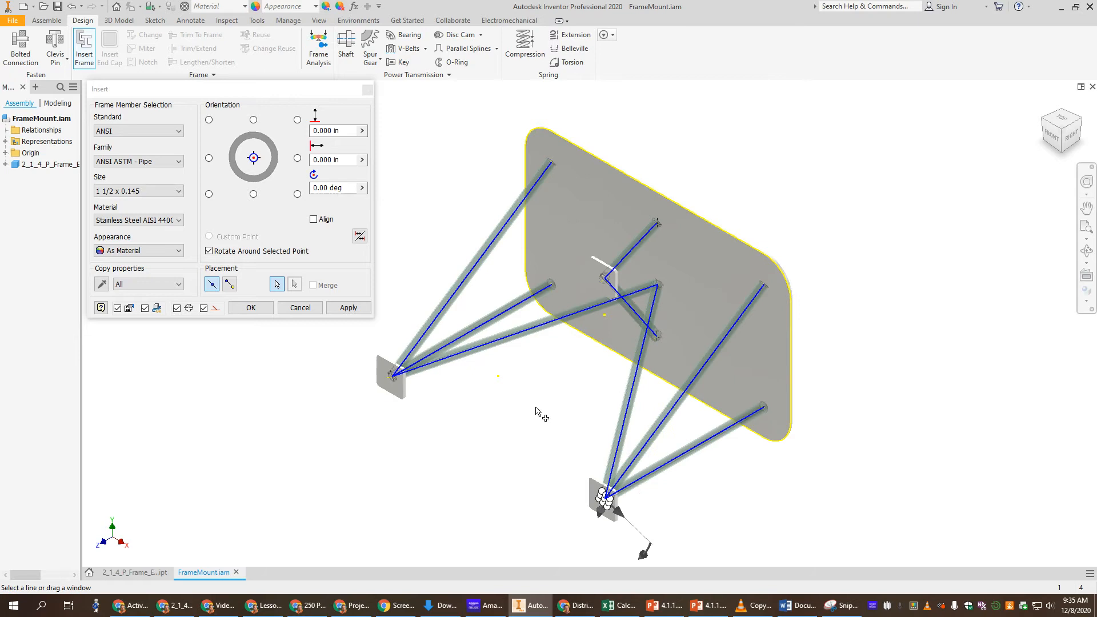
left_click(345, 309)
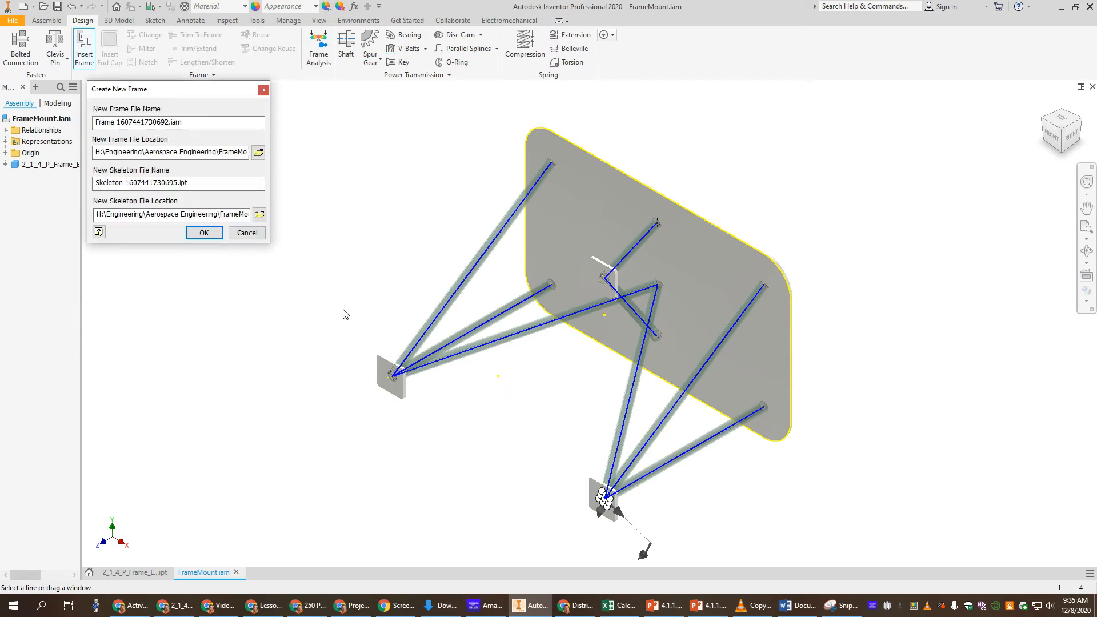
left_click(200, 234)
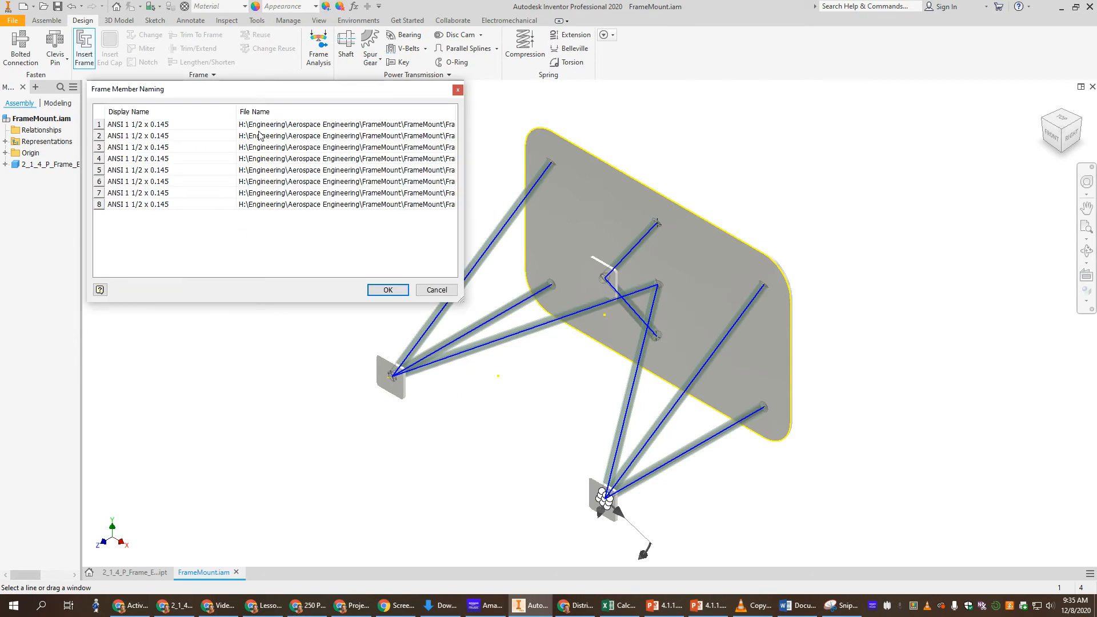
left_click(387, 289)
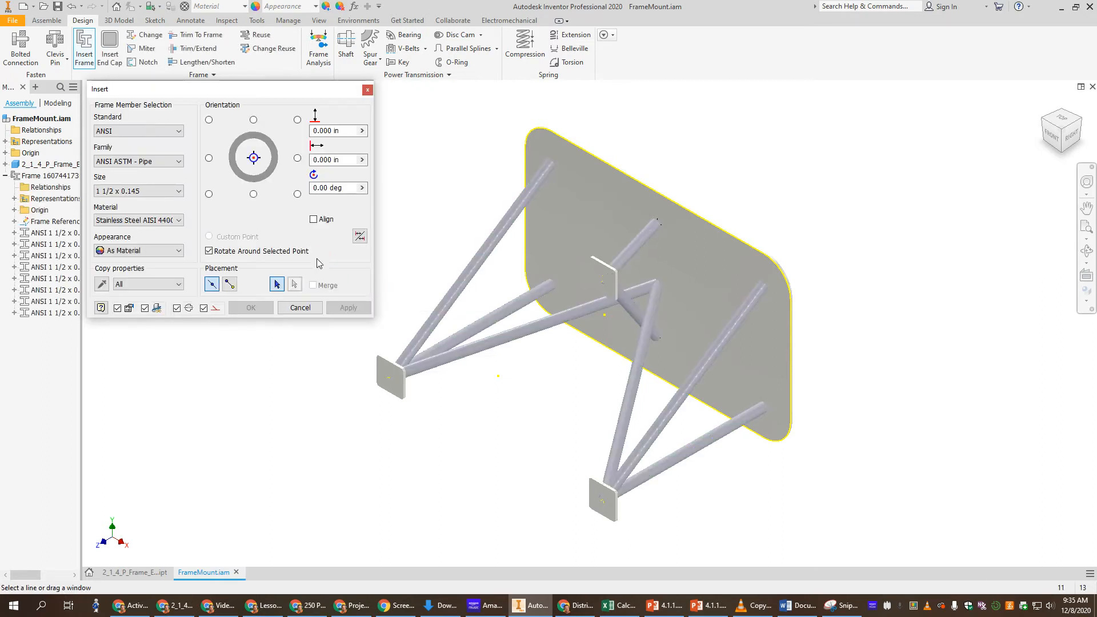
left_click(298, 308)
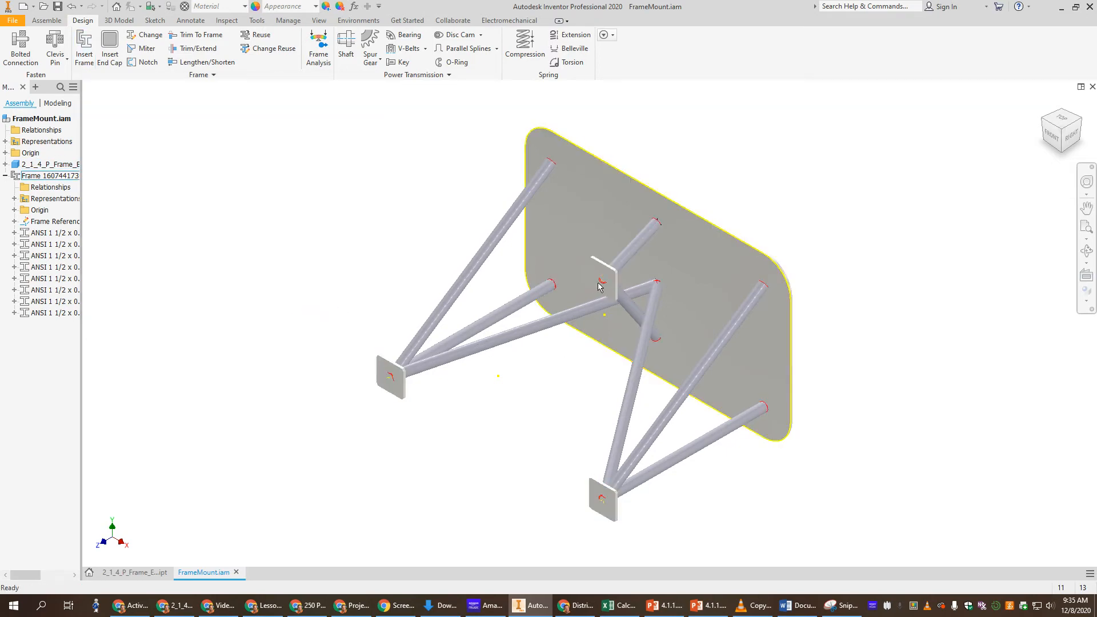
Examine how the pipe ends meet the large back plate, and return to the home view.
scroll(600, 290, "up", 6)
scroll(628, 289, "down", 10)
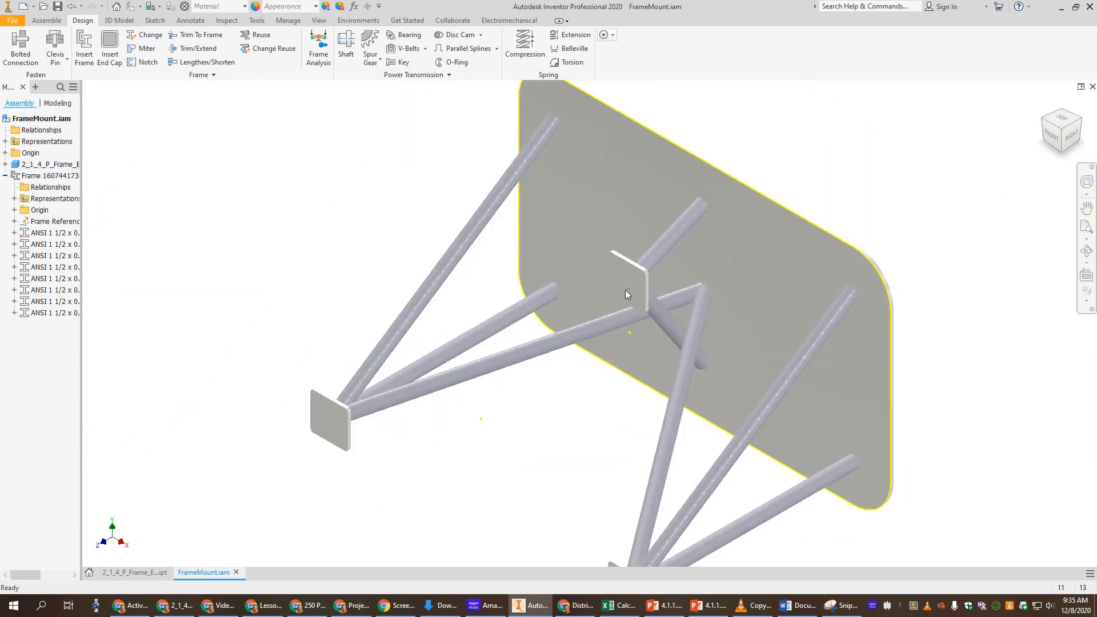
scroll(865, 299, "up", 6)
scroll(859, 294, "up", 2)
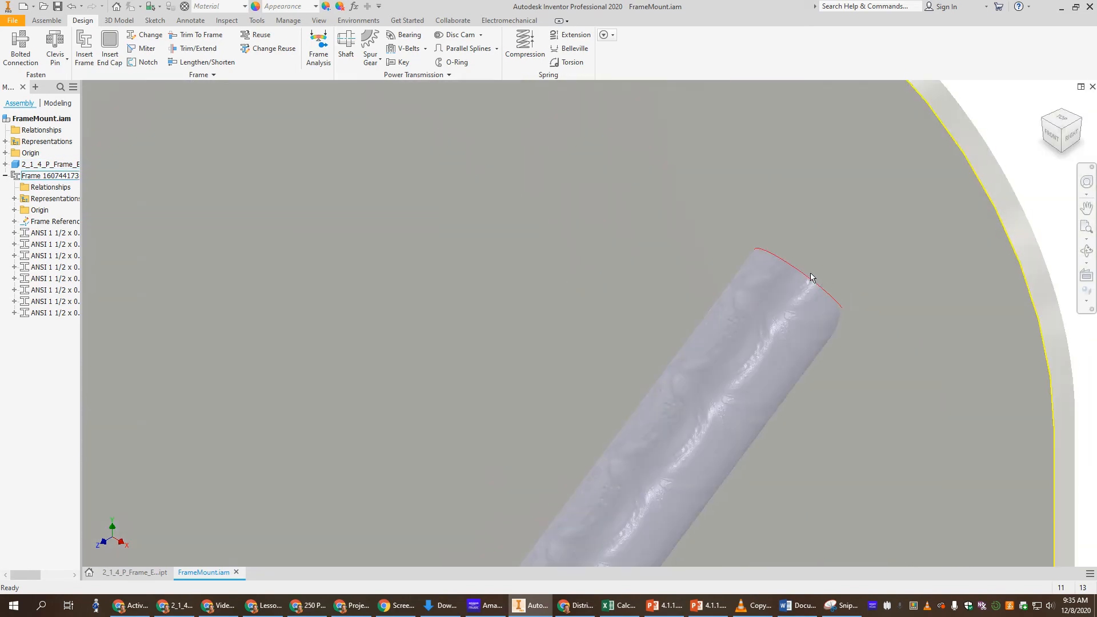
middle_click_drag(845, 272, 721, 300, "shift")
key("F6")
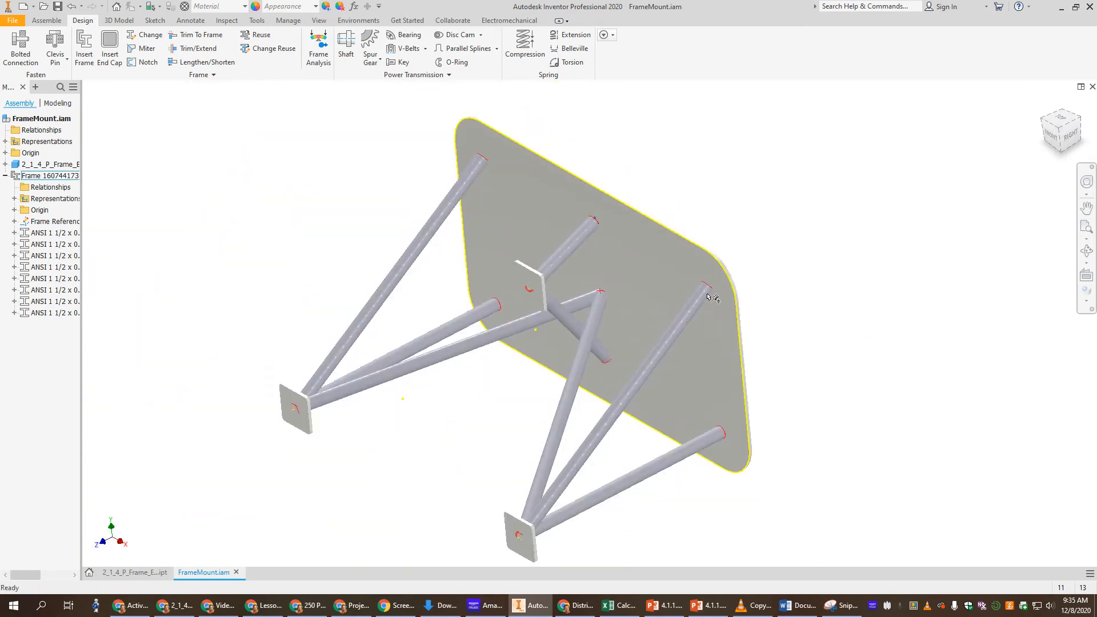
middle_click_drag(628, 314, 660, 266)
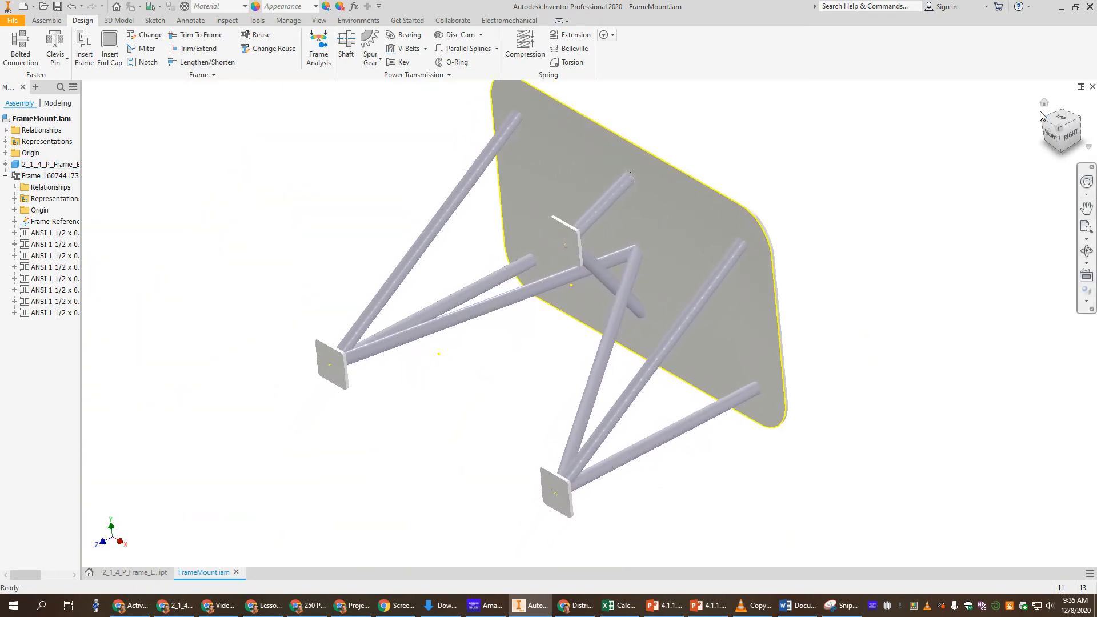
left_click(1042, 107)
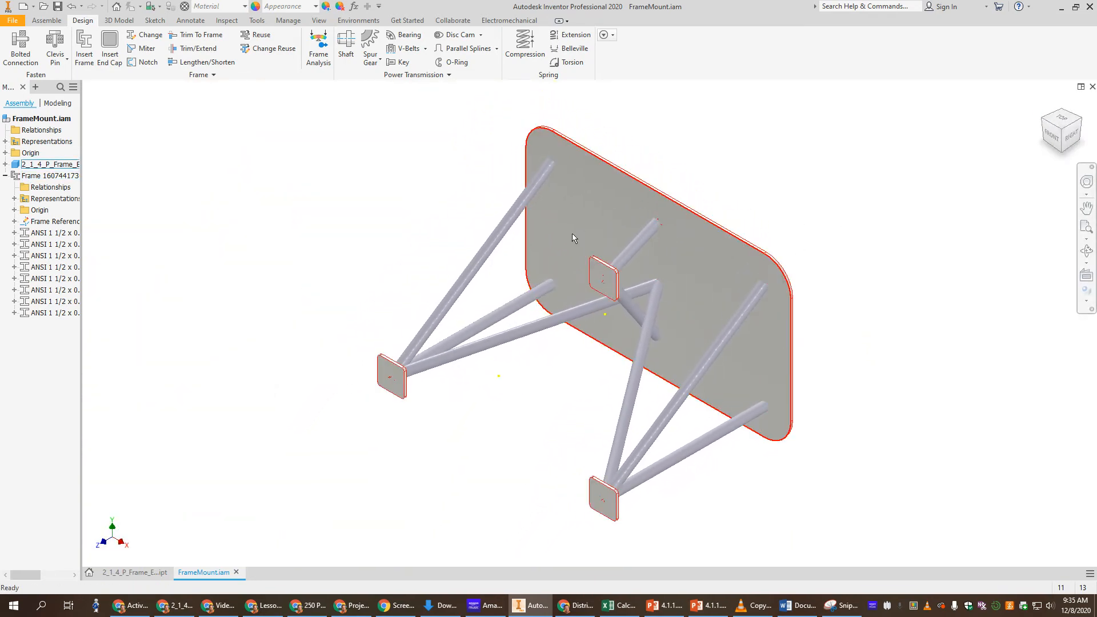
Miter the two pipes that meet at the upper middle mounting plate.
middle_click_drag(652, 287, 562, 281)
scroll(562, 281, "down", 3)
scroll(563, 280, "up", 8)
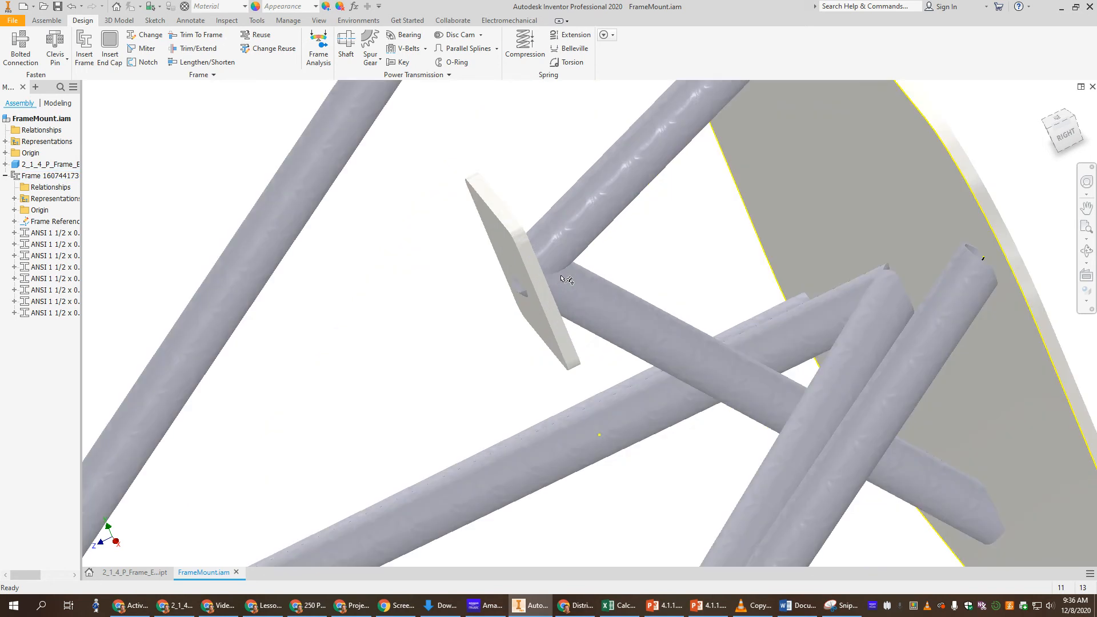
left_click(141, 48)
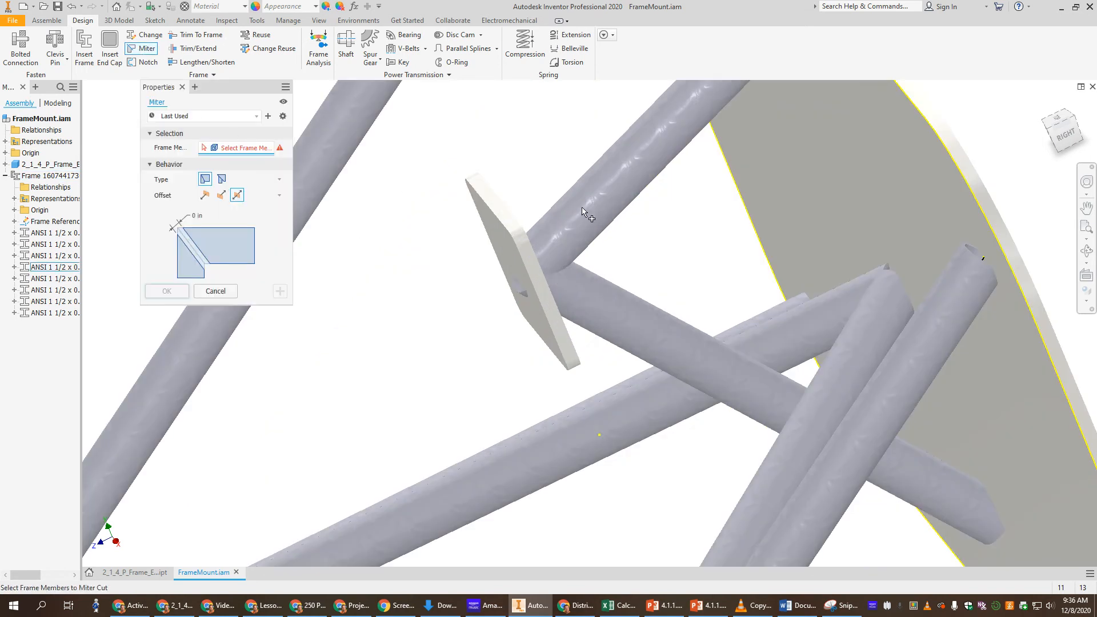
left_click(591, 229)
left_click(614, 306)
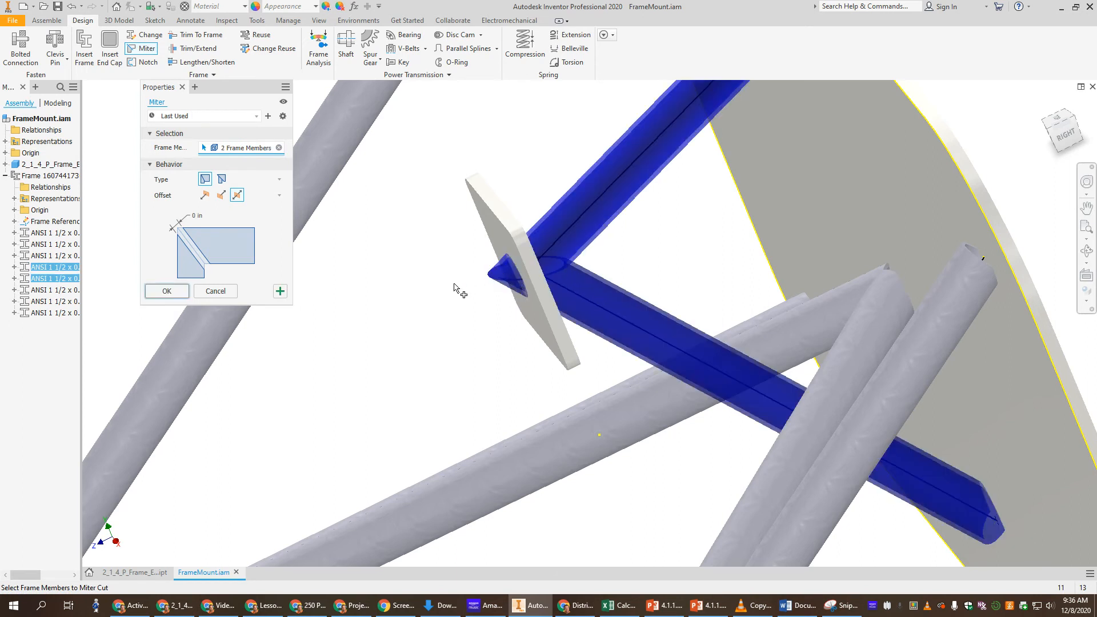
left_click(165, 291)
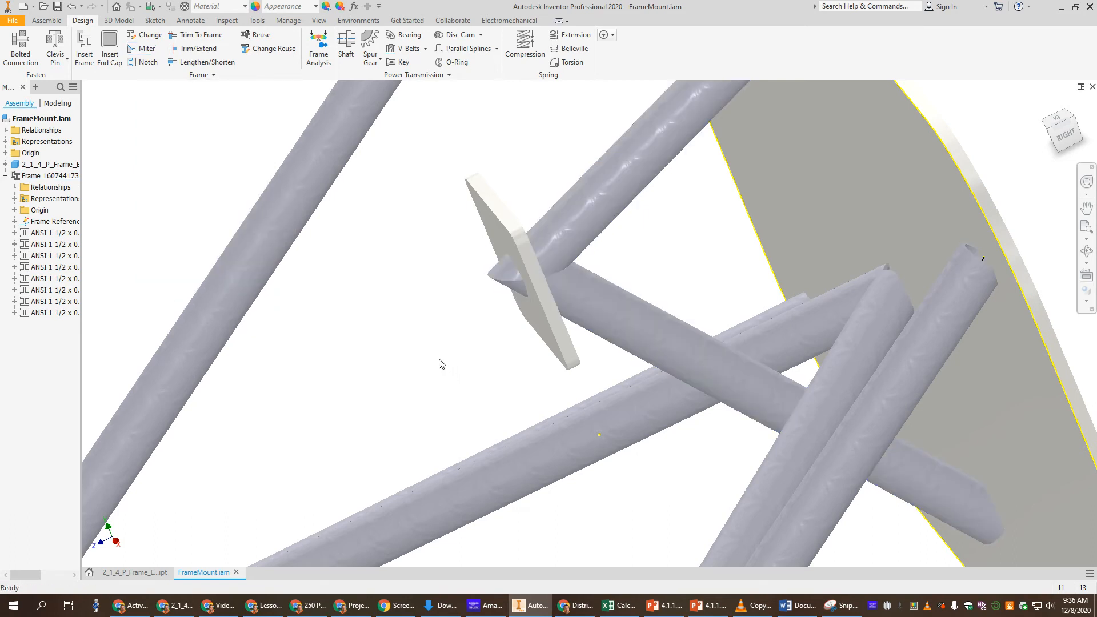
Trim the upper pipe at the upper middle mounting plate to that plate's face with no offset.
left_click(194, 48)
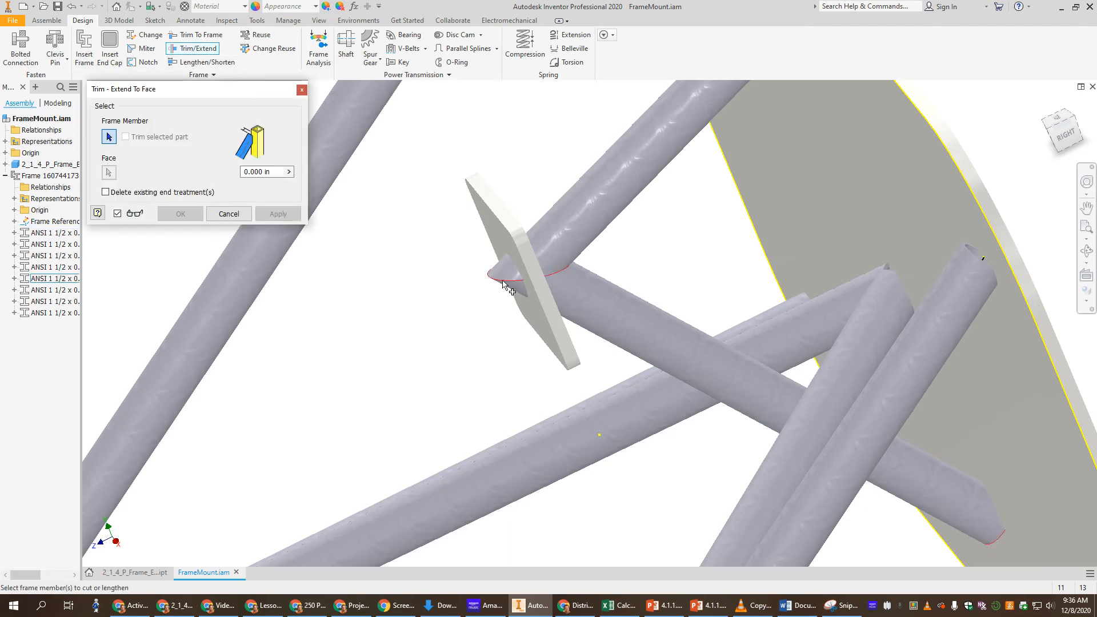
left_click(615, 194)
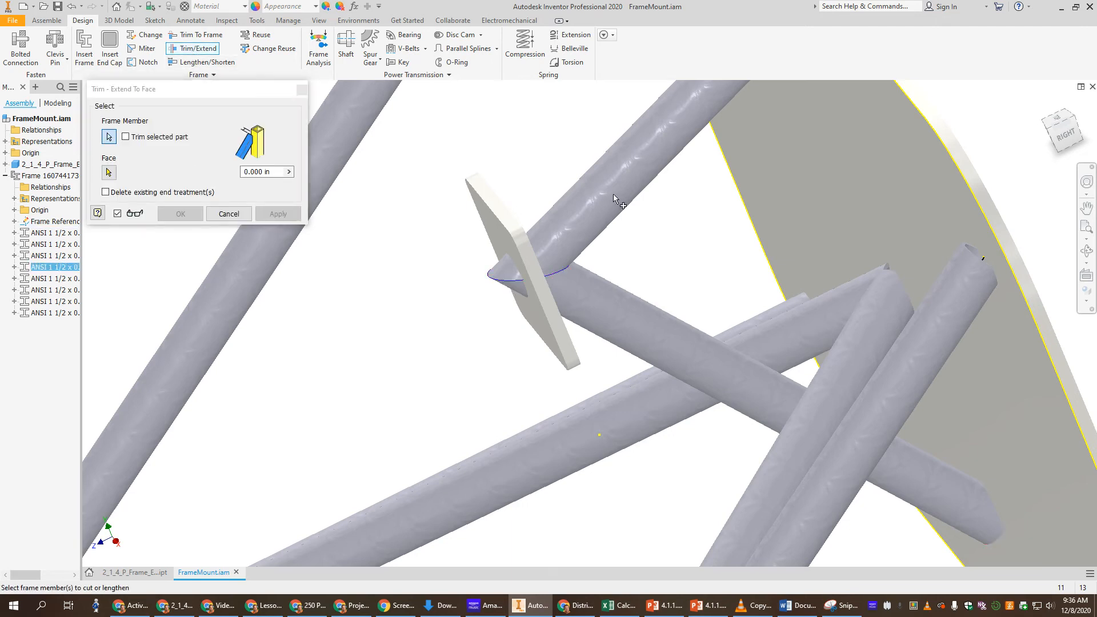
left_click(109, 172)
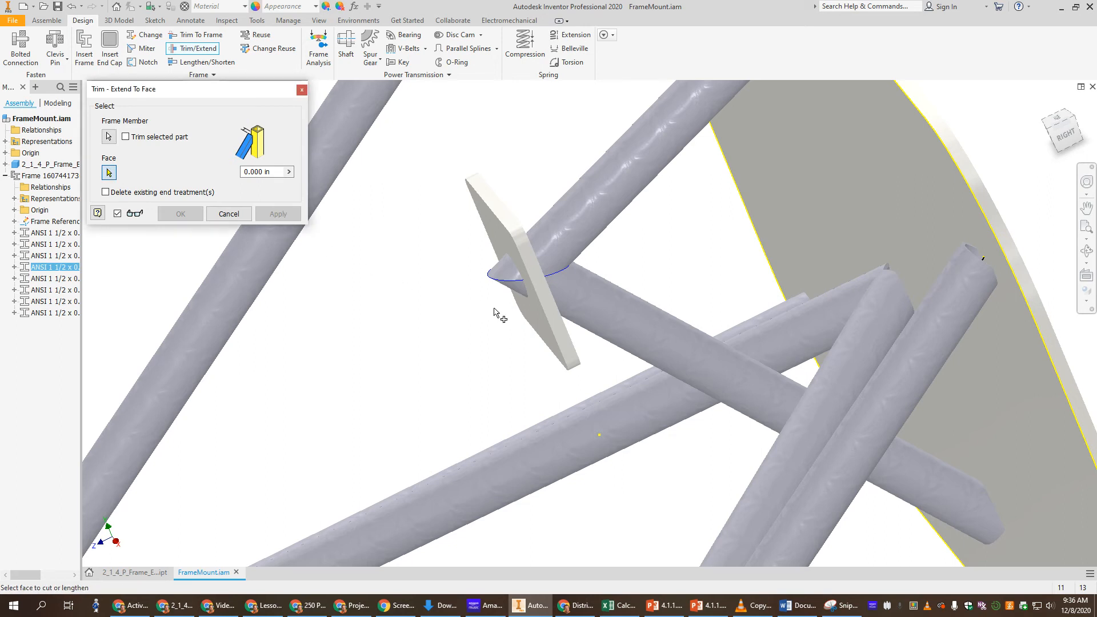
middle_click_drag(494, 309, 441, 310, "shift")
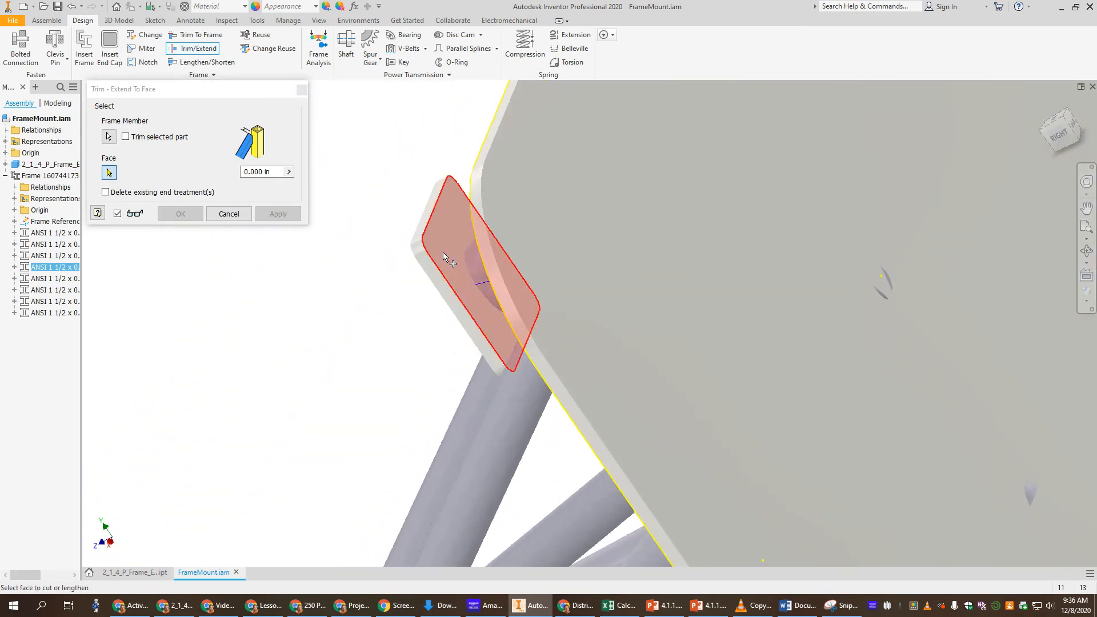
left_click(443, 253)
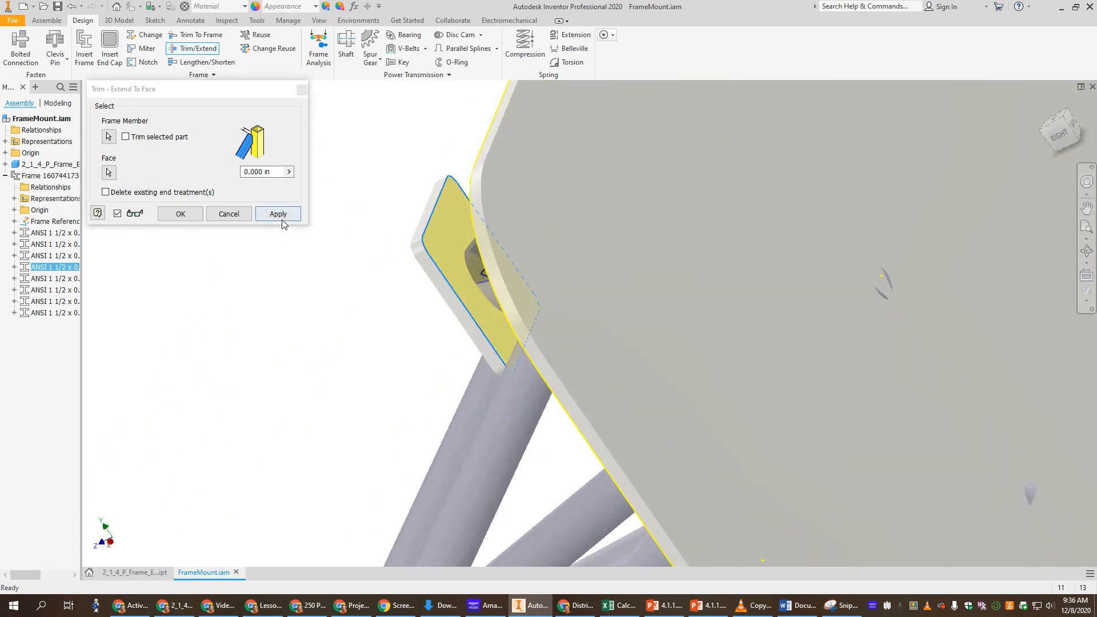
left_click(281, 216)
Trim the pipe that ends near the large plate's lower corner to the large plate's front face with no offset.
middle_click_drag(362, 286, 406, 267, "shift")
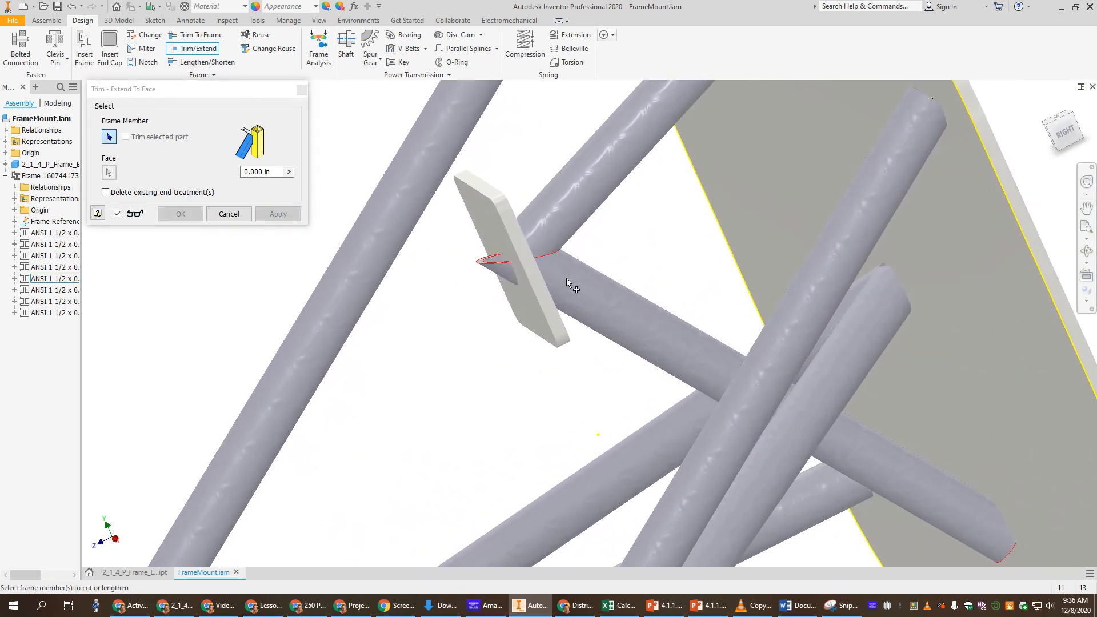
middle_click_drag(739, 378, 276, 145)
middle_click_drag(736, 469, 551, 381)
scroll(552, 381, "down", 6)
scroll(551, 382, "up", 1)
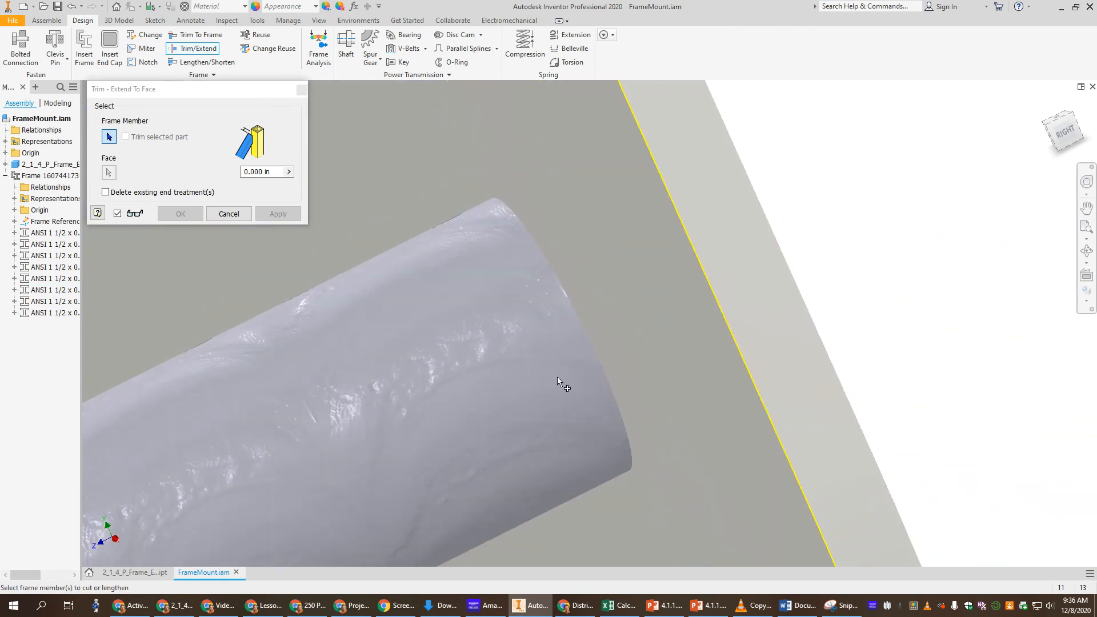
middle_click_drag(683, 354, 676, 357, "shift")
scroll(400, 394, "down", 4)
scroll(401, 394, "up", 5)
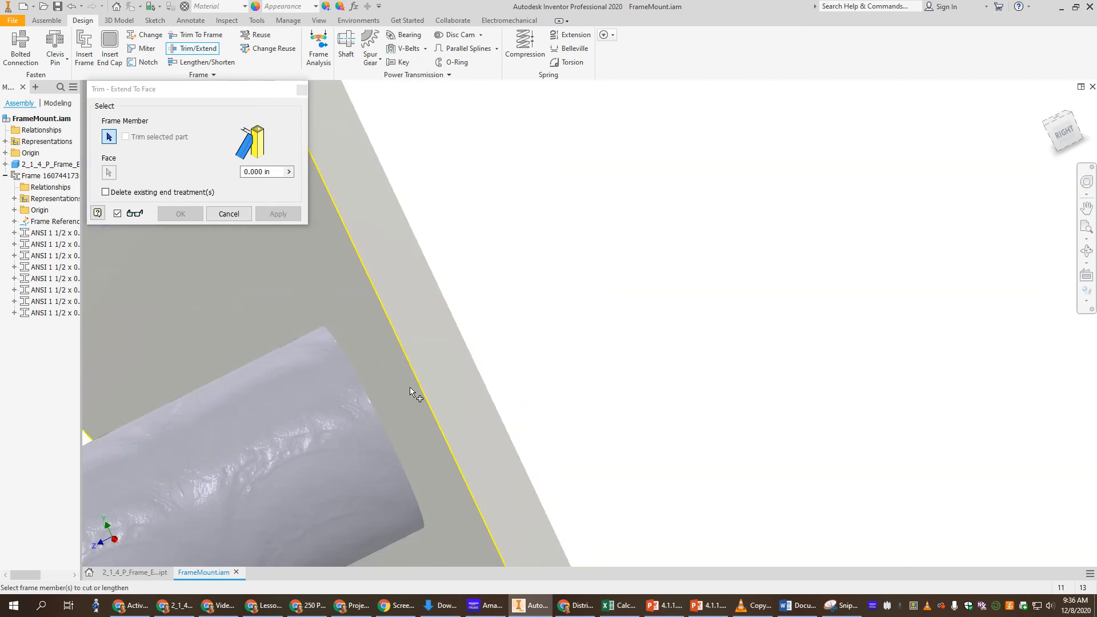
middle_click_drag(410, 388, 567, 326)
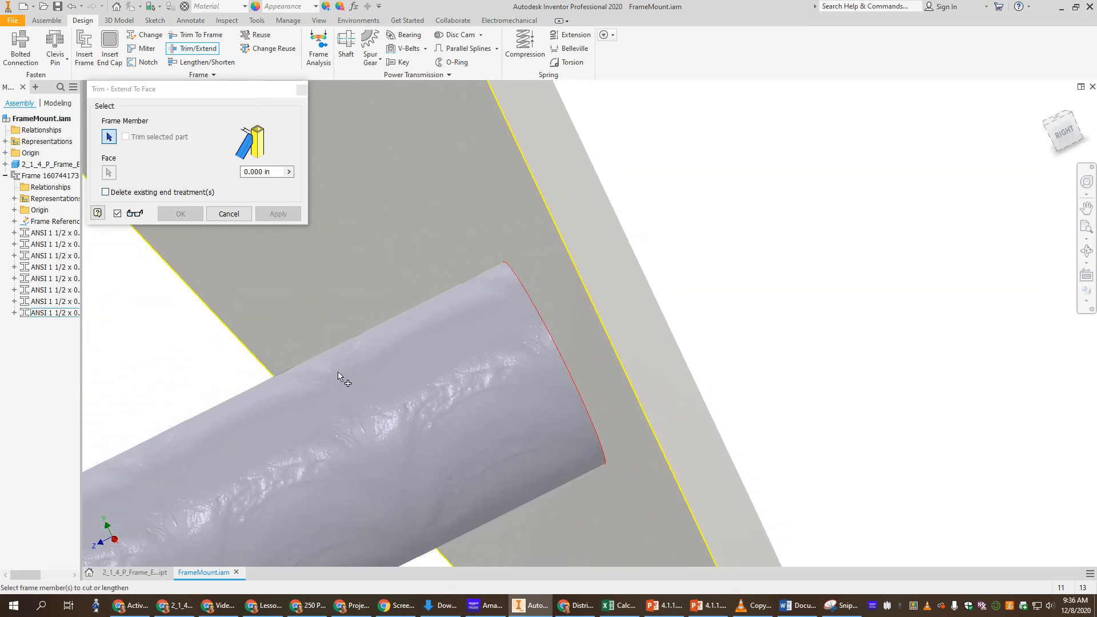
left_click(359, 413)
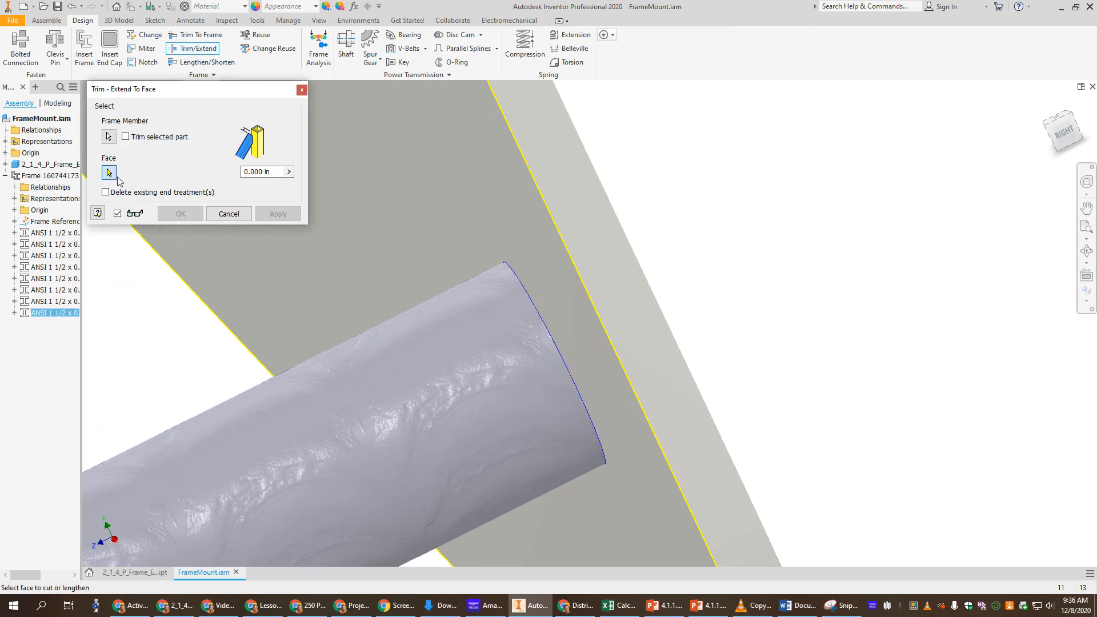
left_click(420, 215)
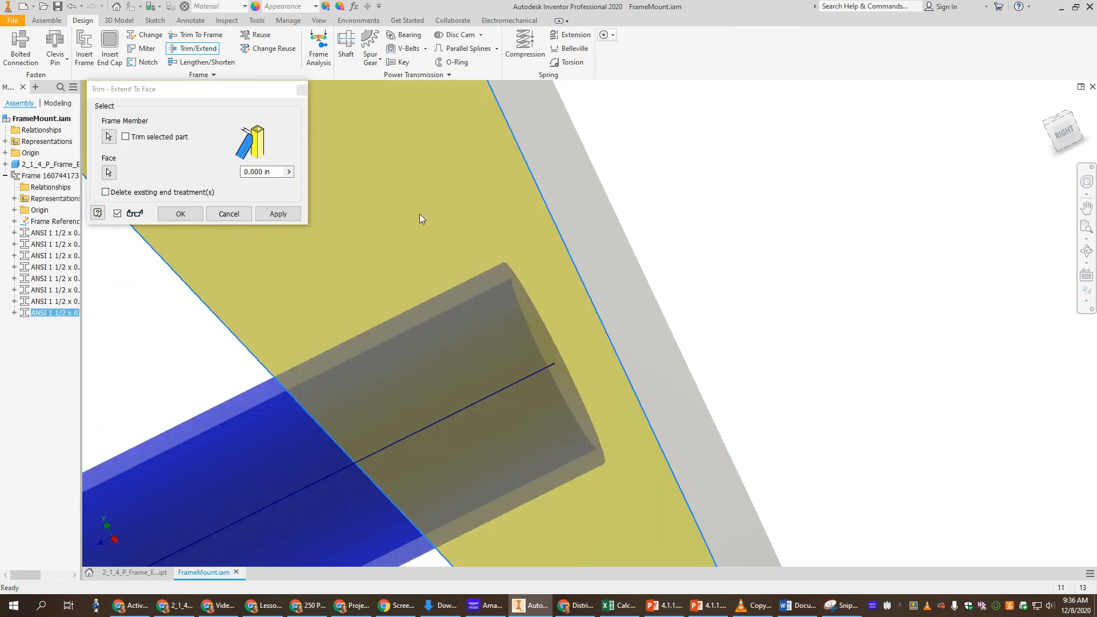
left_click(272, 216)
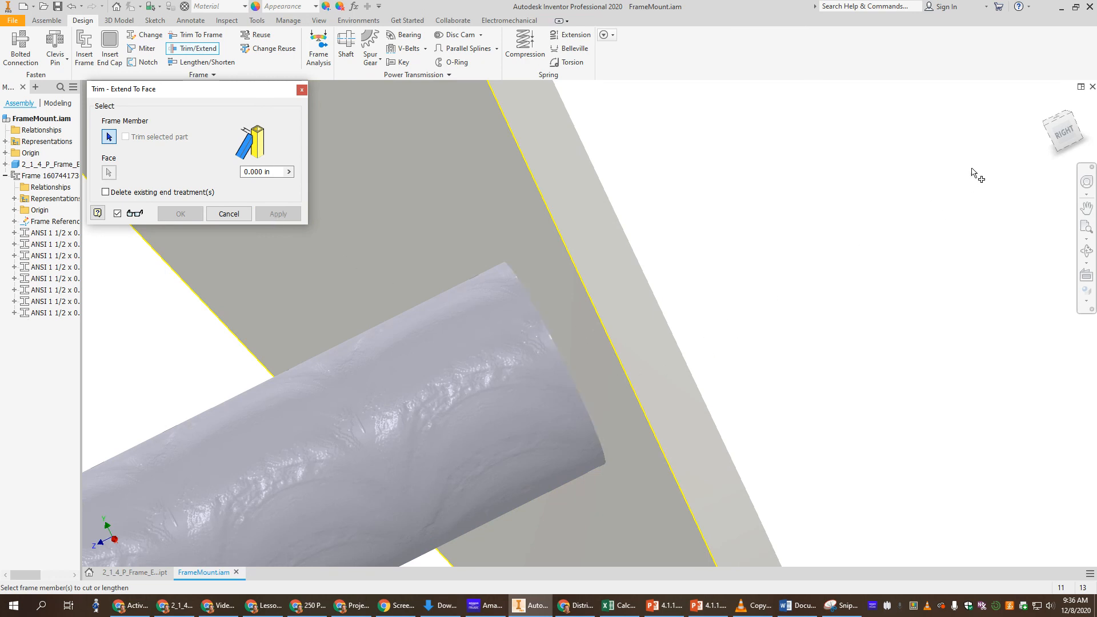
Examine the pipe ends at the large plate from the right side, restore the home view, and switch to Chrome.
left_click(1061, 137)
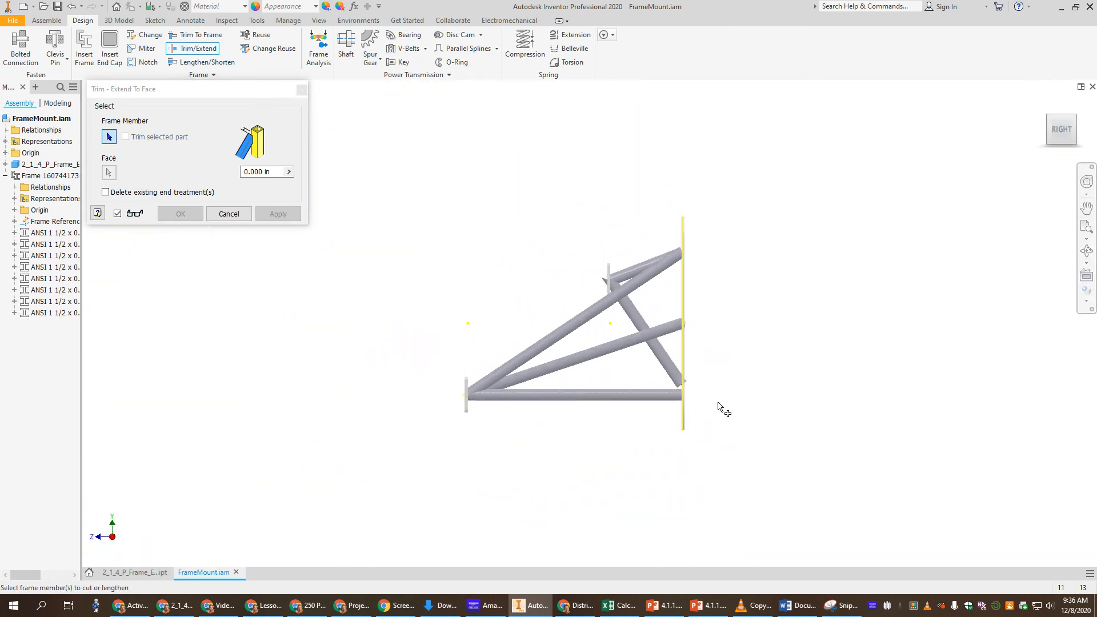
scroll(673, 392, "down", 5)
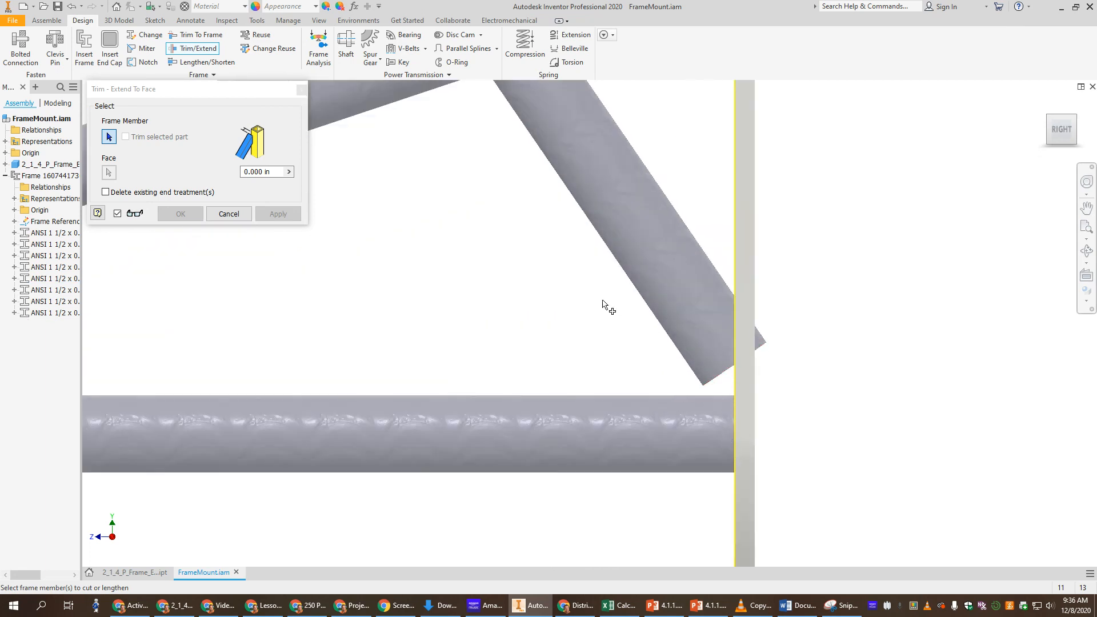
left_click(229, 218)
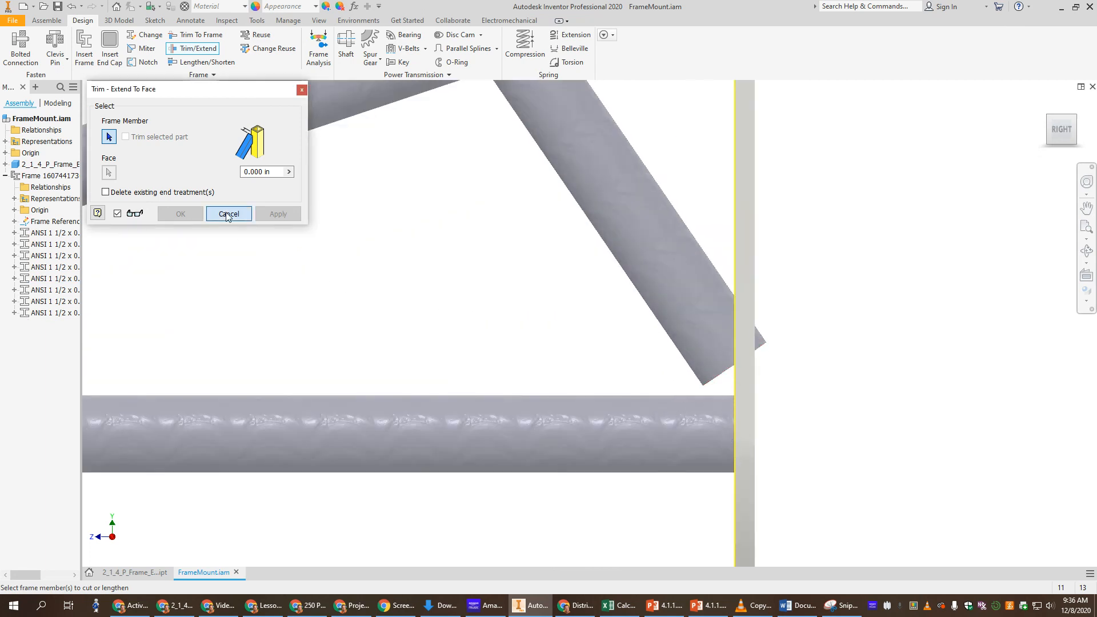
left_click(1043, 104)
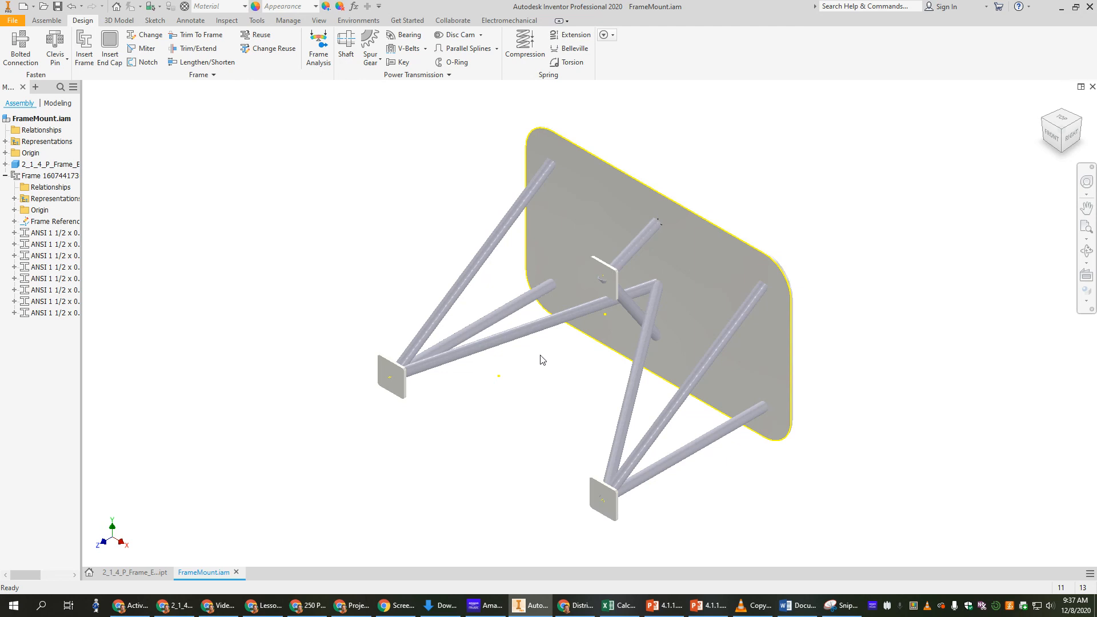
key("alt+Tab")
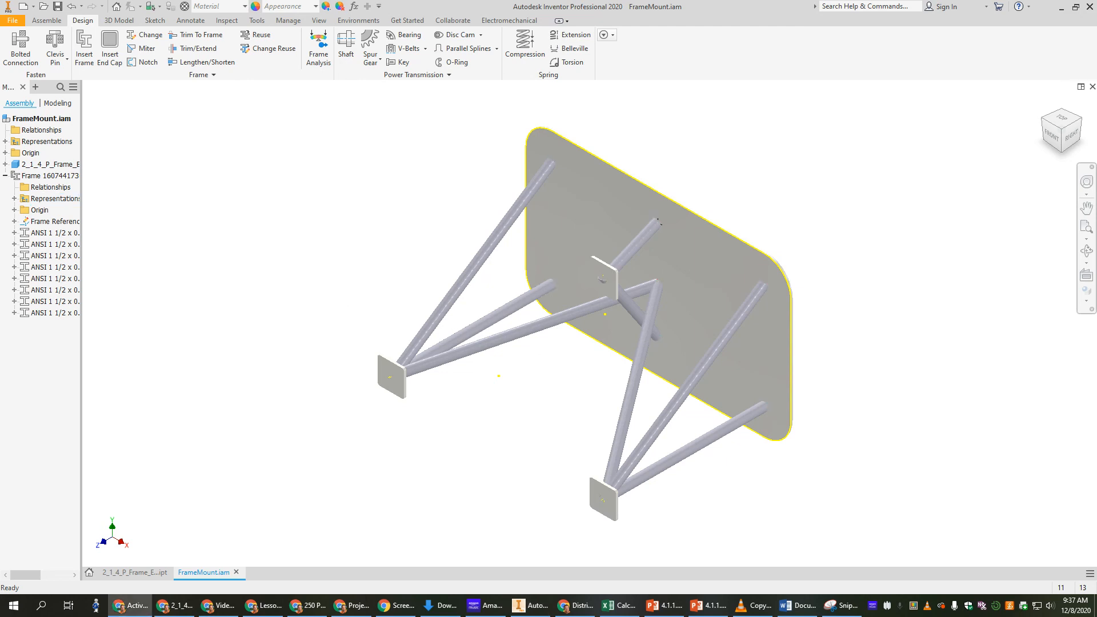